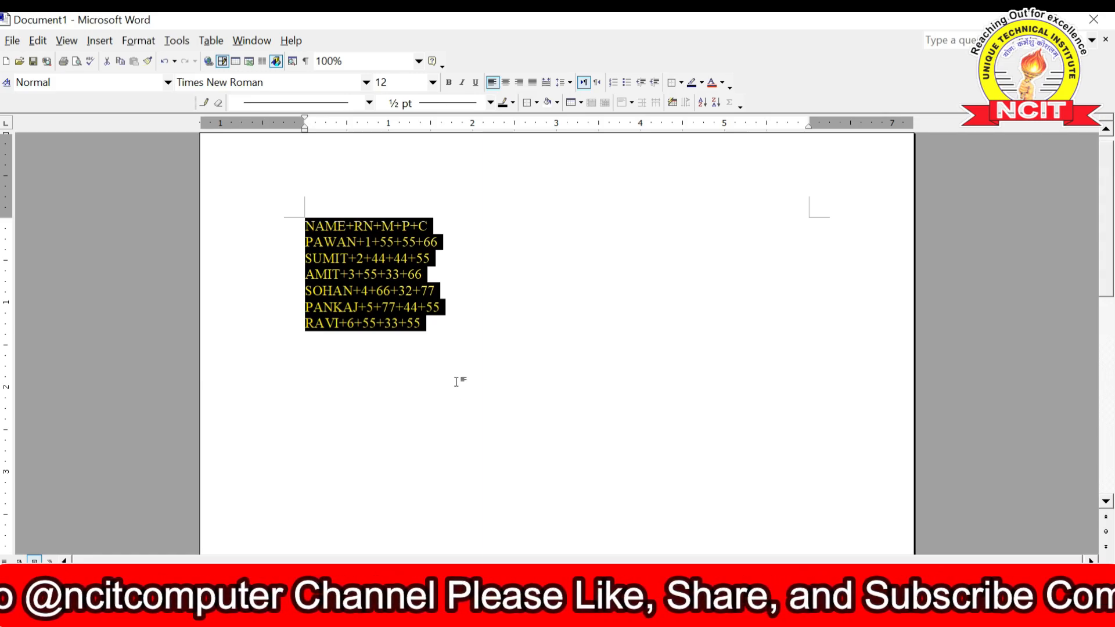
- Undo twice to restore the bordered five-column, seven-row marks table
{"action": "left_click", "coordinate": [164, 61]}
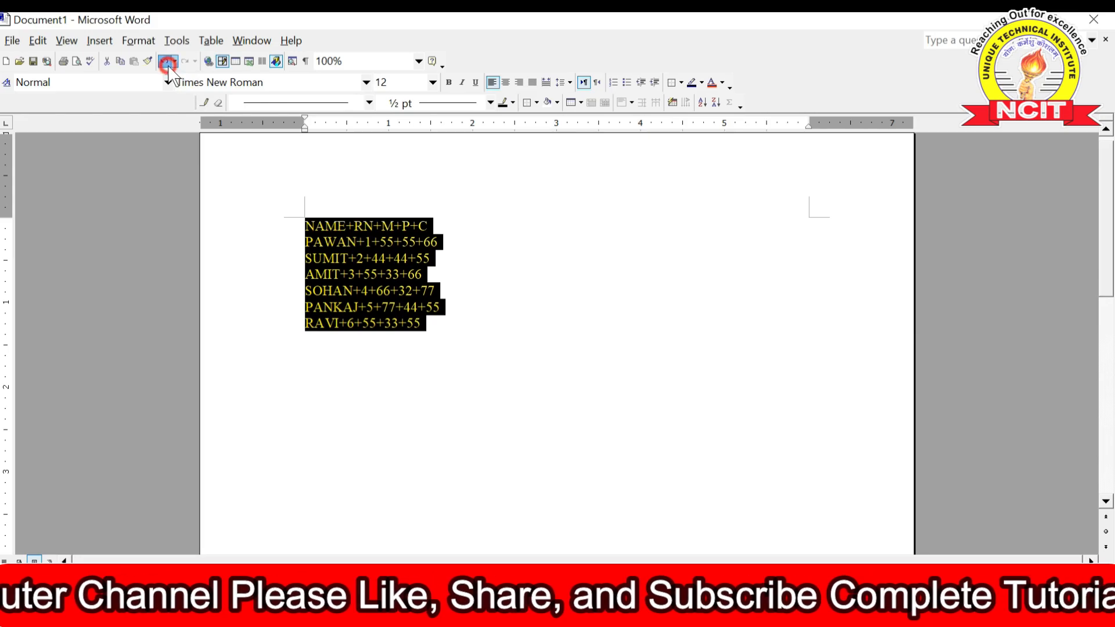
{"action": "left_click", "coordinate": [439, 407]}
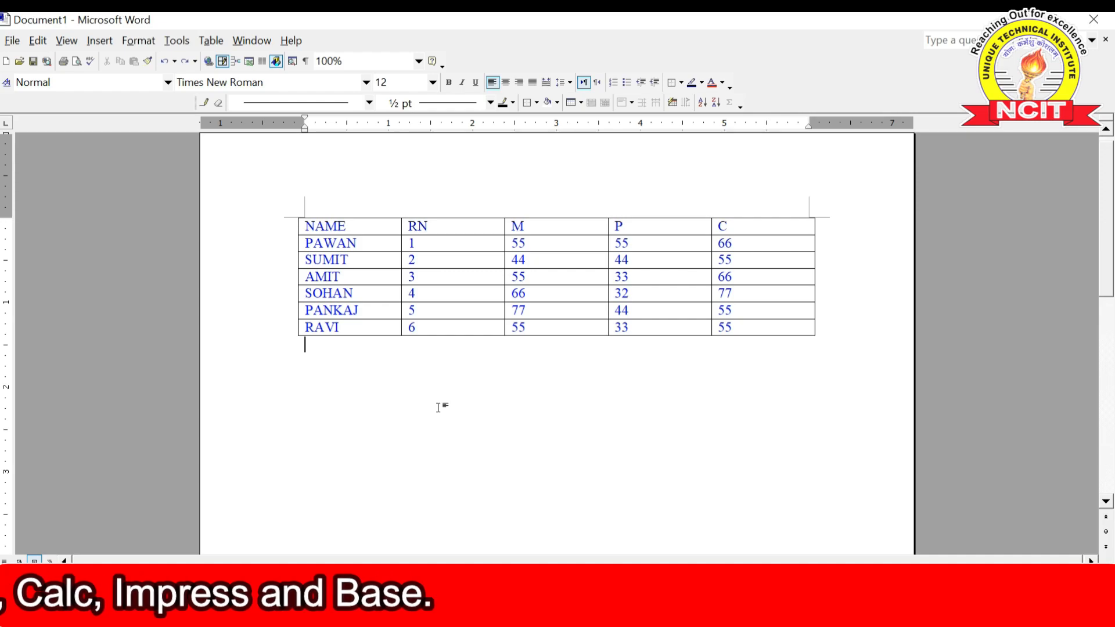
- Below the table, type a tab-separated NAME RN M P C heading line and AJAY's 1, 55, 77
{"action": "key", "text": "Return"}
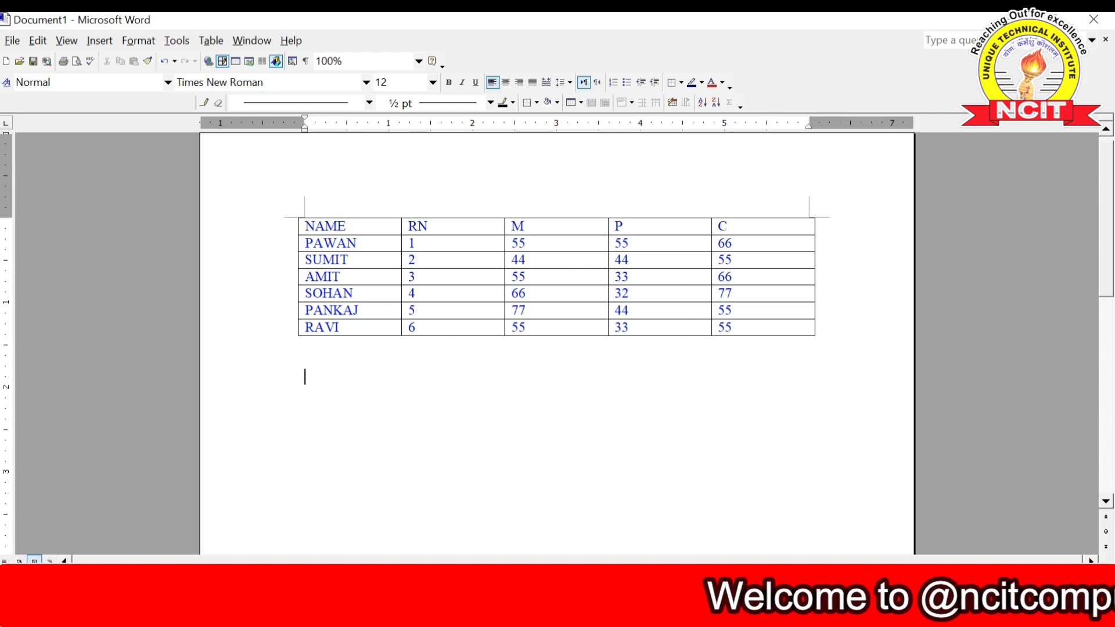
{"action": "type", "text": "NAME"}
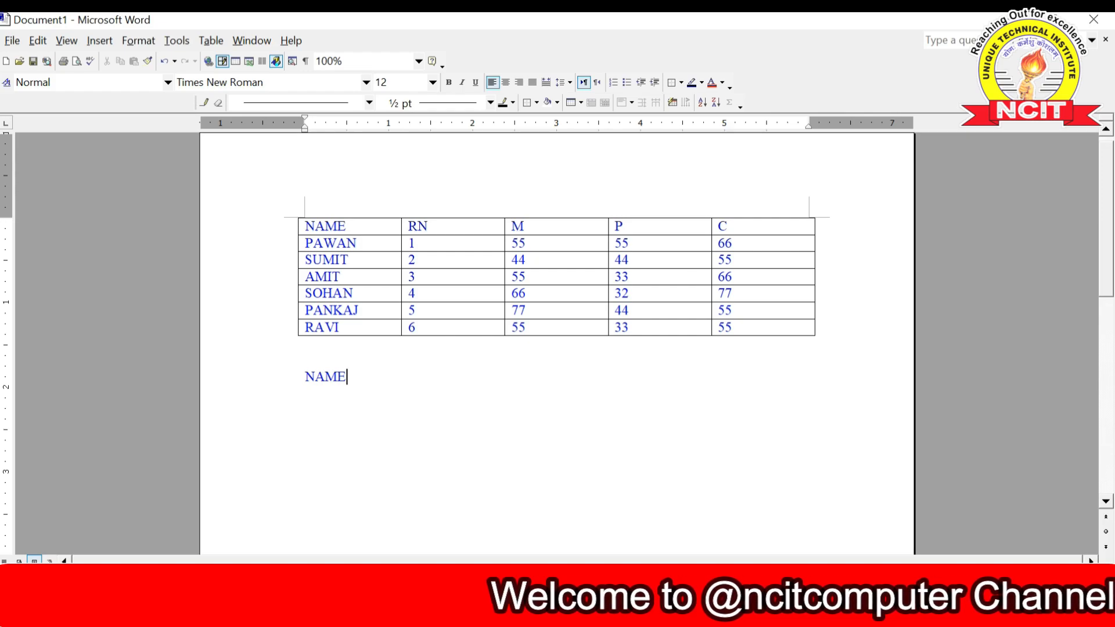
{"action": "type", "text": "R"}
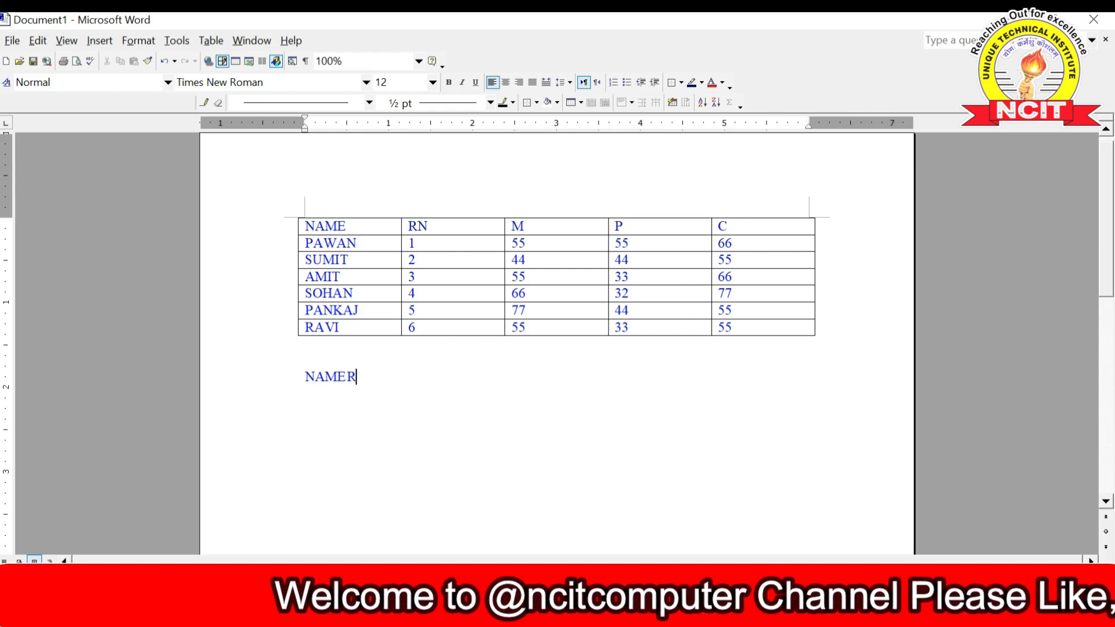
{"action": "type", "text": "N"}
{"action": "key", "text": "Tab"}
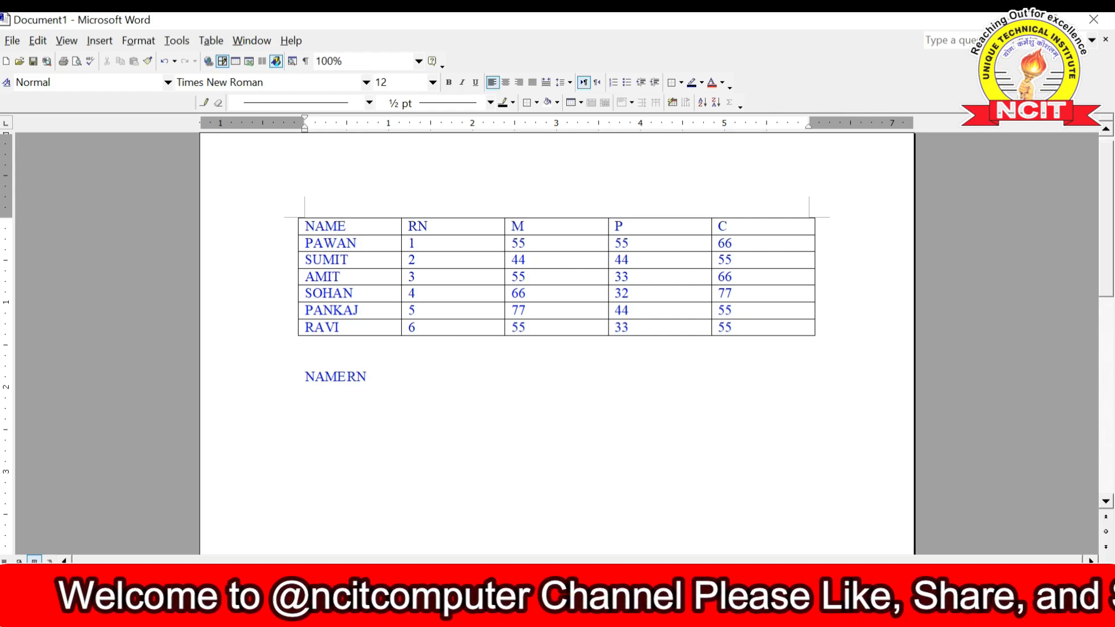
{"action": "type", "text": "M"}
{"action": "key", "text": "Tab"}
{"action": "type", "text": "P"}
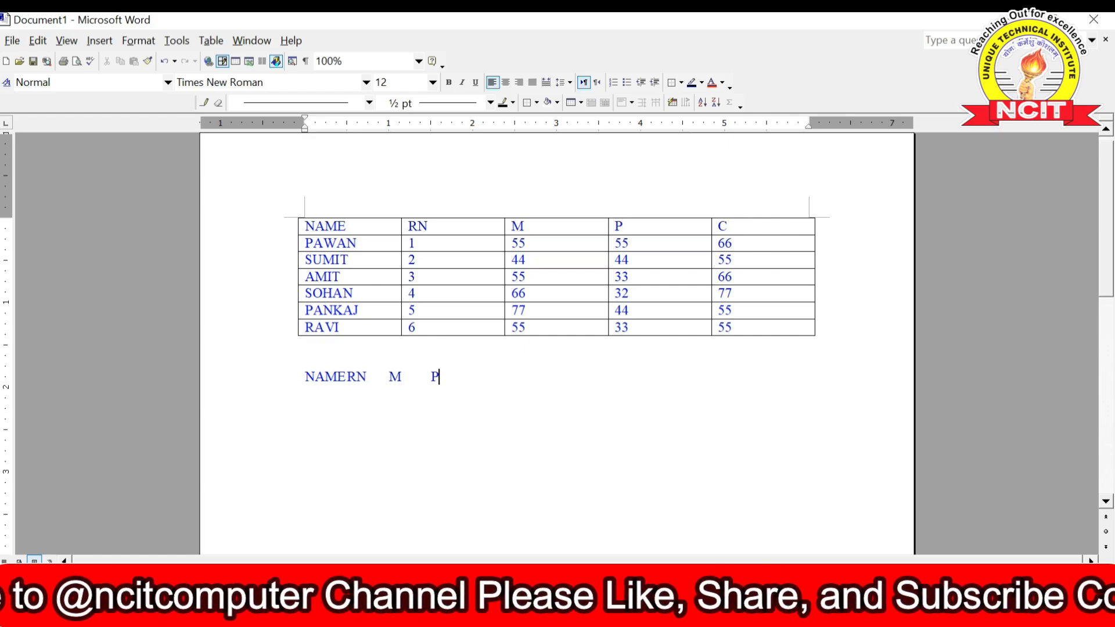
{"action": "key", "text": "Tab"}
{"action": "type", "text": "C "}
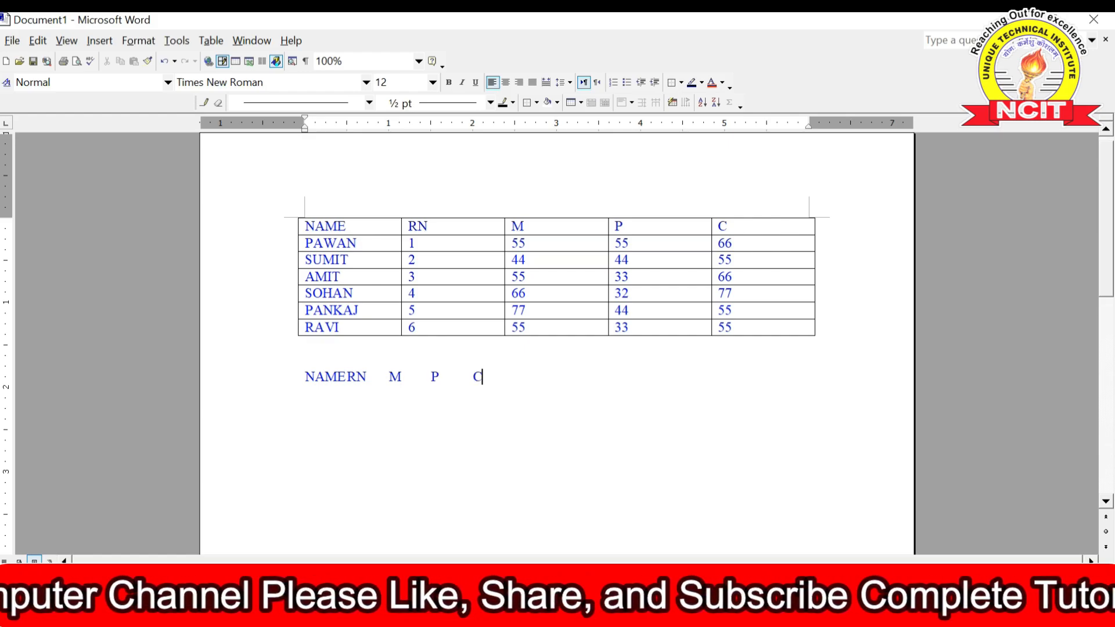
{"action": "type", "text": "AJA"}
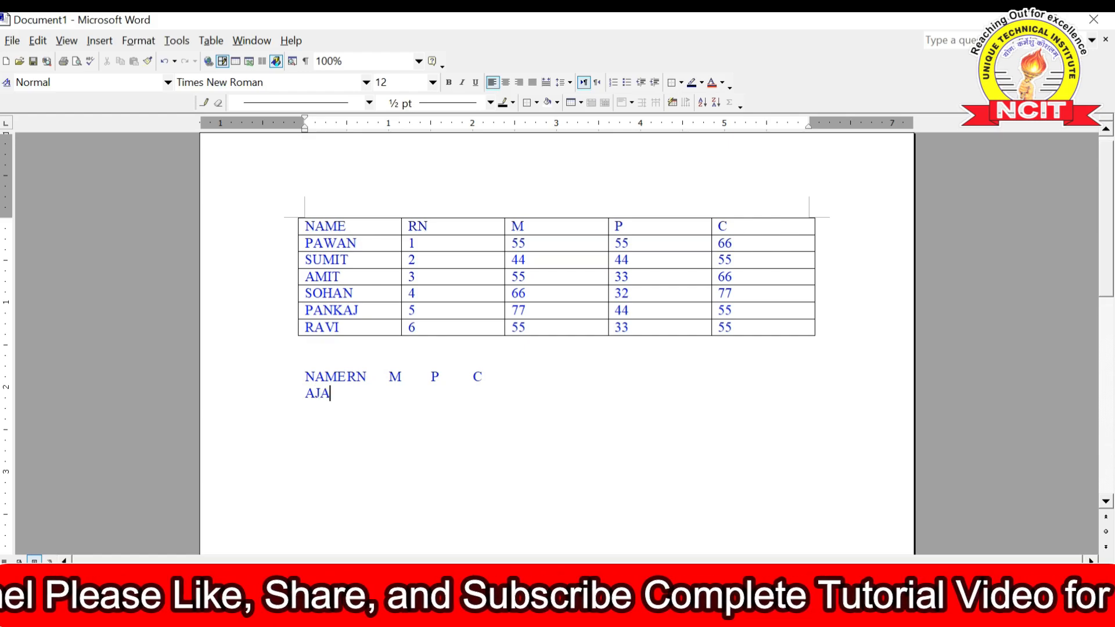
{"action": "type", "text": "Y 1"}
{"action": "key", "text": "Tab"}
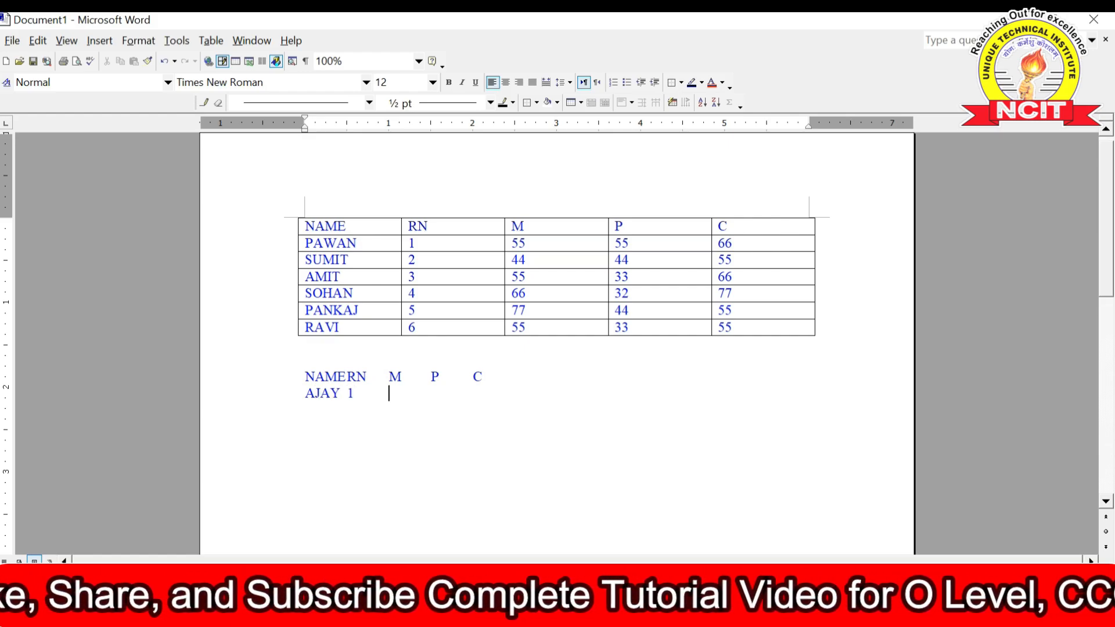
{"action": "type", "text": "55"}
{"action": "key", "text": "Tab"}
{"action": "type", "text": "77"}
{"action": "key", "text": "Tab"}
- Finish AJAY's row with 88, add PAWAN's row 1, 55, 66, 44, and SUMIT's roll number 3
{"action": "type", "text": "88 "}
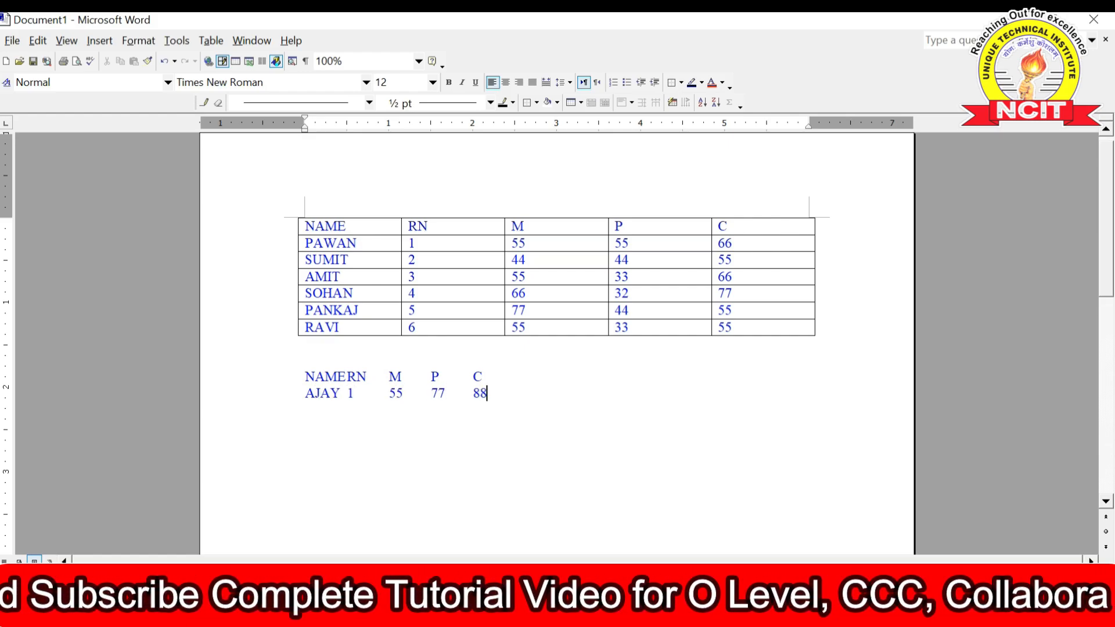
{"action": "type", "text": "PAWAN\t"}
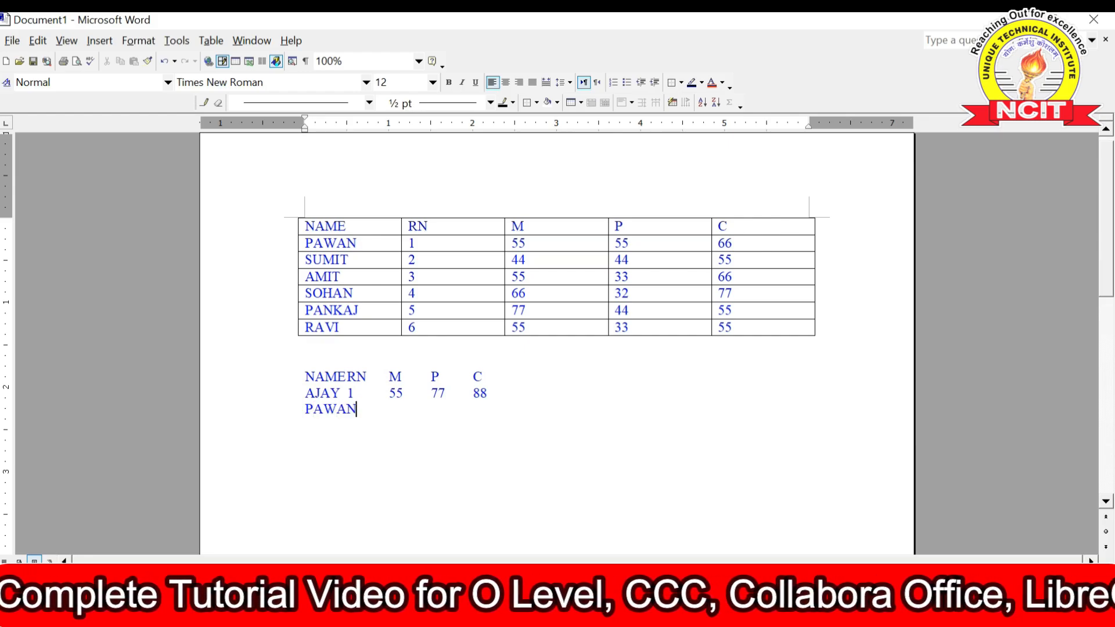
{"action": "type", "text": "1\t"}
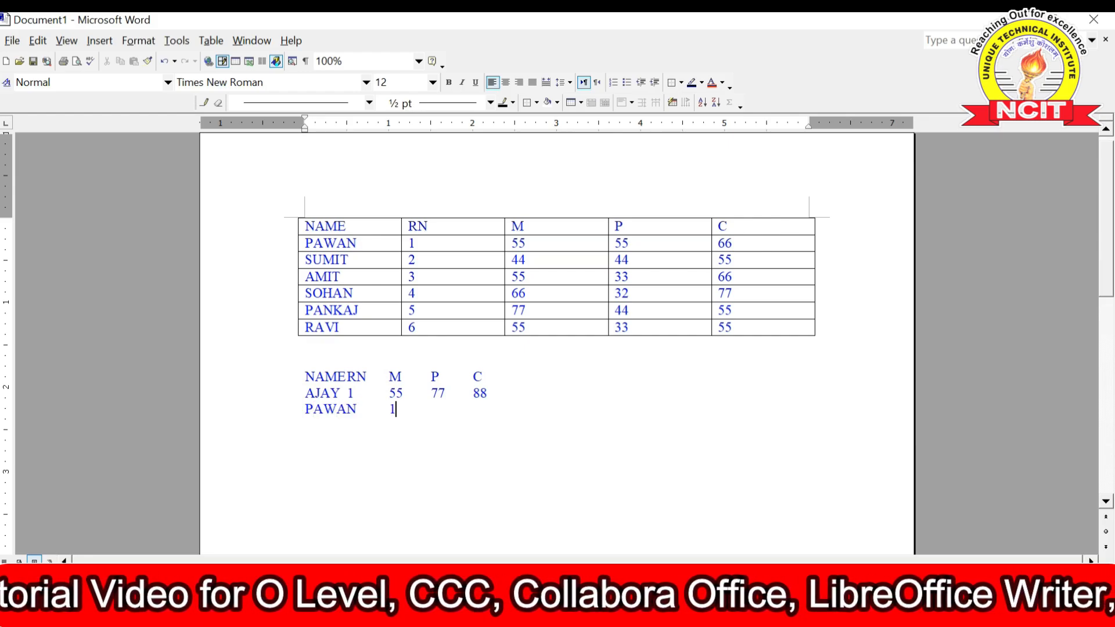
{"action": "type", "text": "55"}
{"action": "key", "text": "Tab"}
{"action": "type", "text": "66"}
{"action": "key", "text": "Tab"}
{"action": "type", "text": "4"}
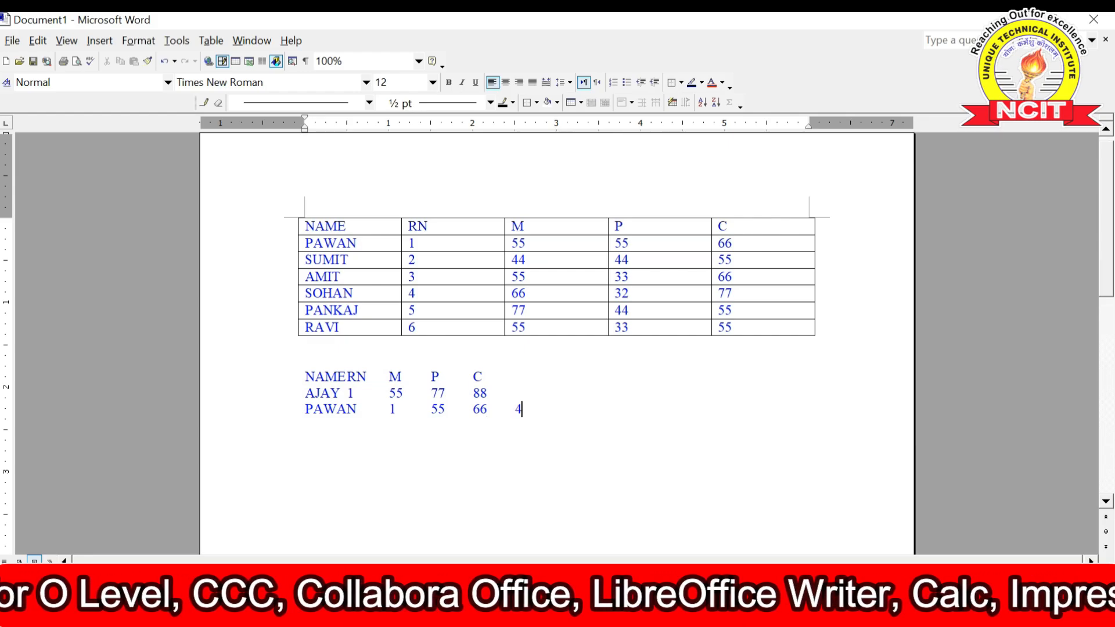
{"action": "type", "text": "4 SUMI"}
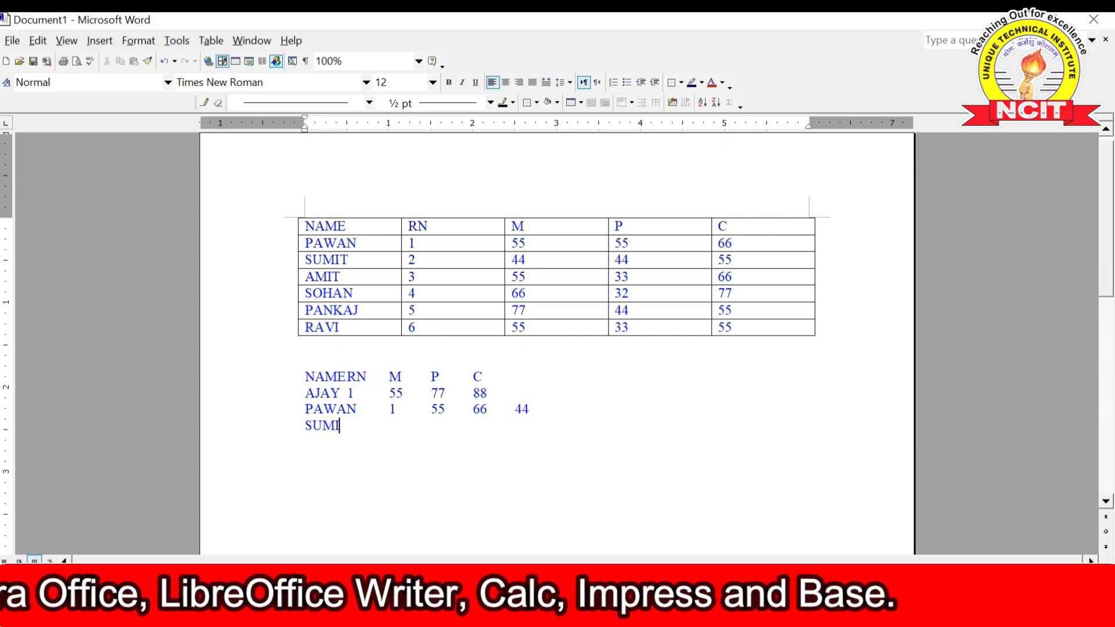
{"action": "type", "text": "T"}
{"action": "key", "text": "Tab"}
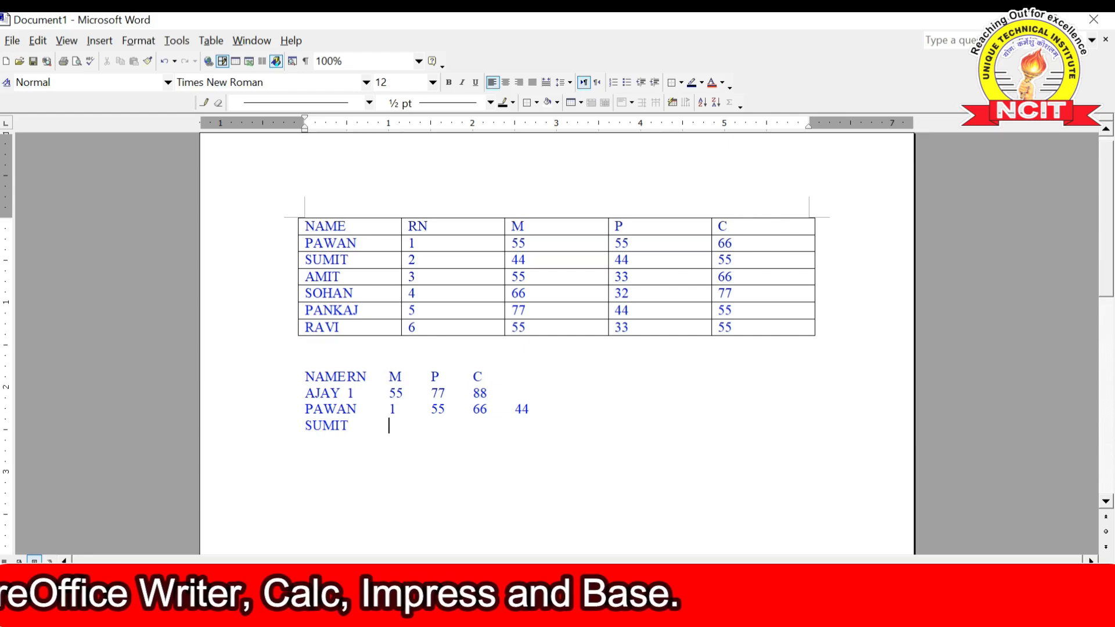
{"action": "type", "text": "3"}
- Correct PAWAN's roll number to 2 and complete SUMIT's marks 66, 55, 44
{"action": "key", "text": "Up"}
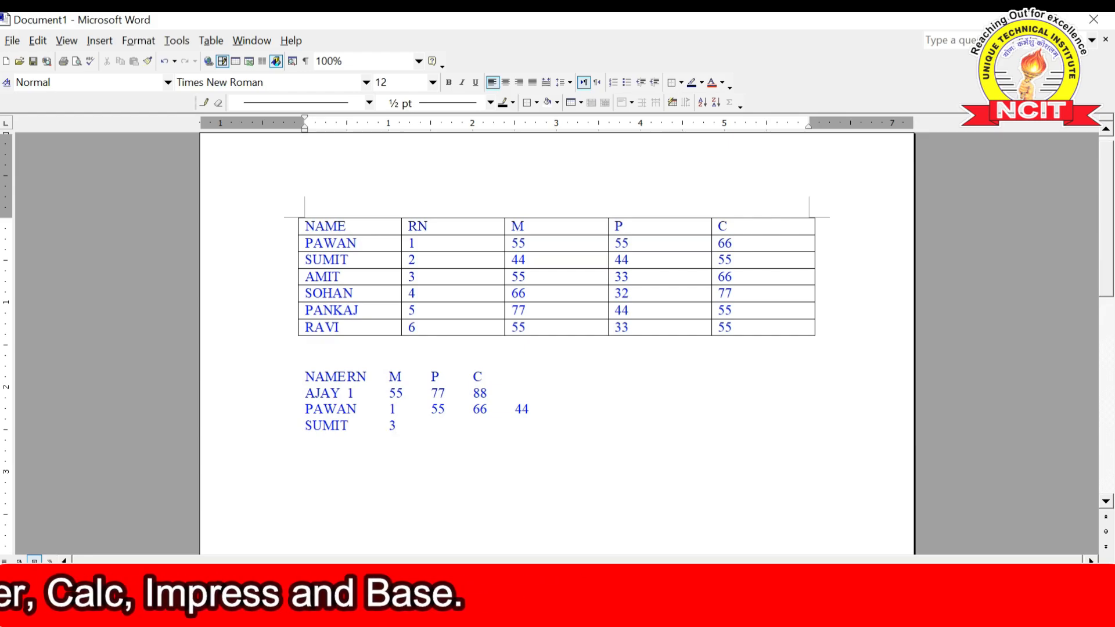
{"action": "key", "text": "BackSpace"}
{"action": "type", "text": "2"}
{"action": "key", "text": "Down"}
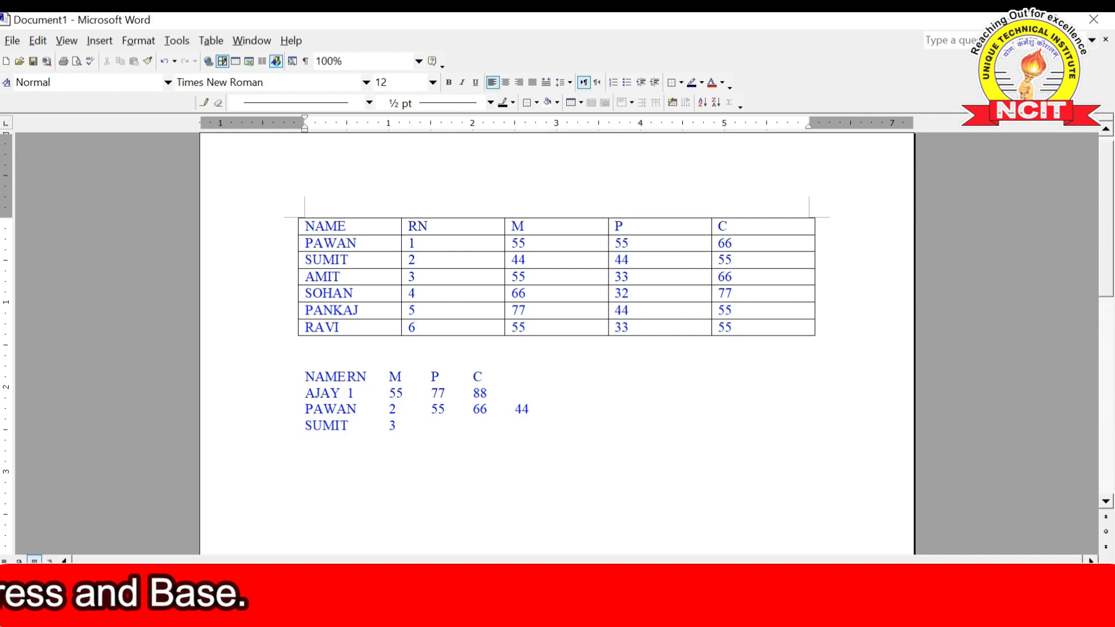
{"action": "key", "text": "Tab"}
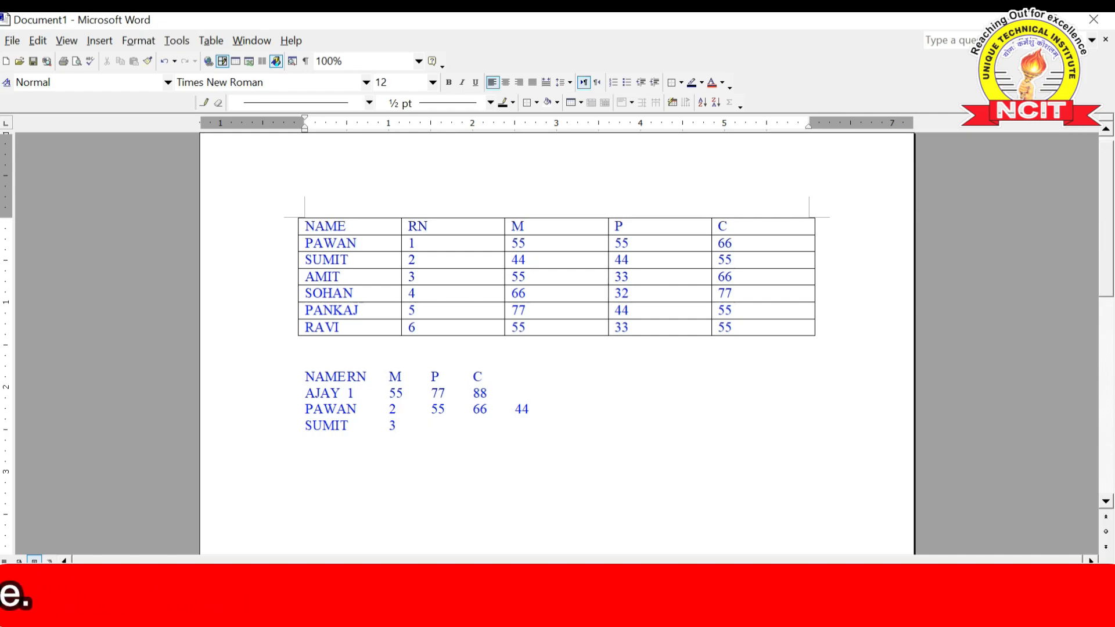
{"action": "type", "text": "66"}
{"action": "key", "text": "Tab"}
{"action": "type", "text": "55"}
{"action": "key", "text": "Tab"}
{"action": "type", "text": "44"}
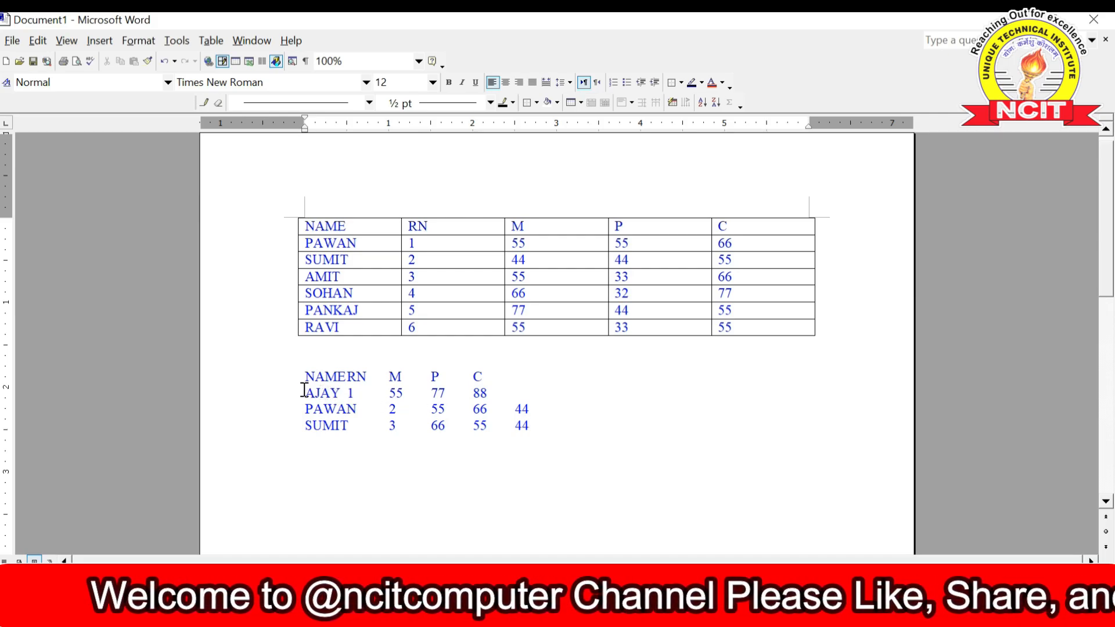
- Select the tab-separated AJAY/PAWAN/SUMIT block and show the Table > Convert submenu
{"action": "left_click_drag", "start_coordinate": [304, 379], "coordinate": [532, 418]}
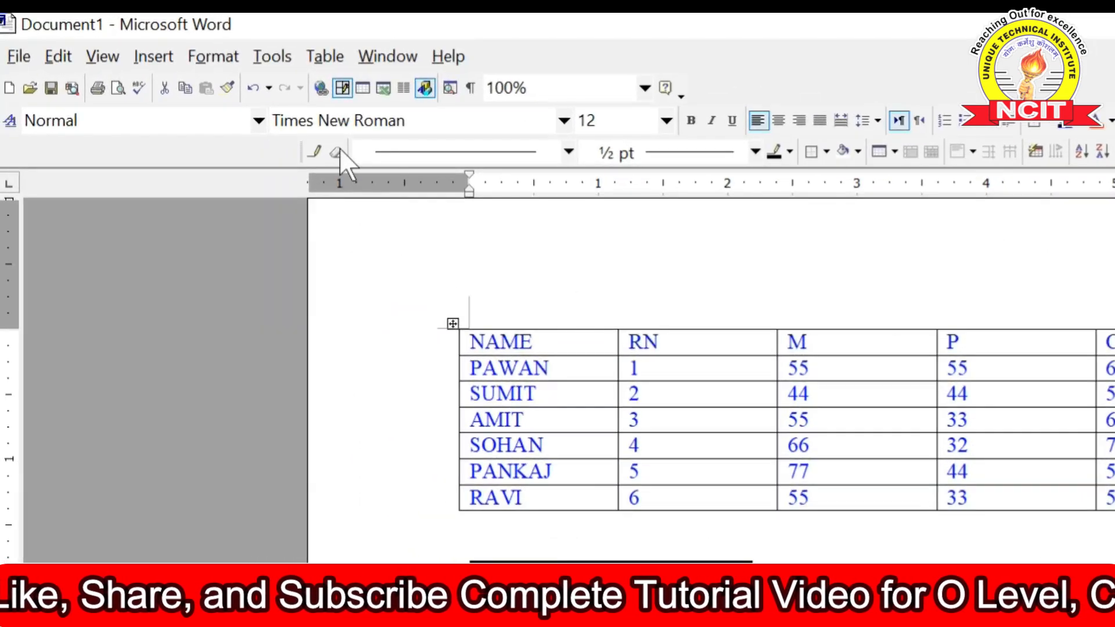
{"action": "left_click", "coordinate": [319, 57]}
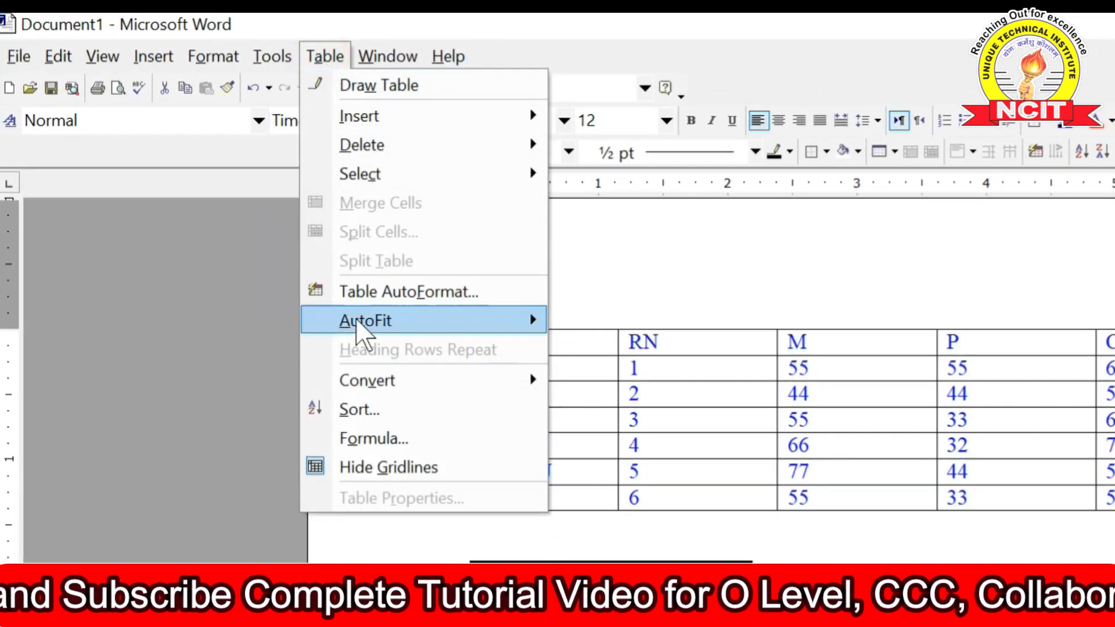
{"action": "mouse_move", "coordinate": [373, 379]}
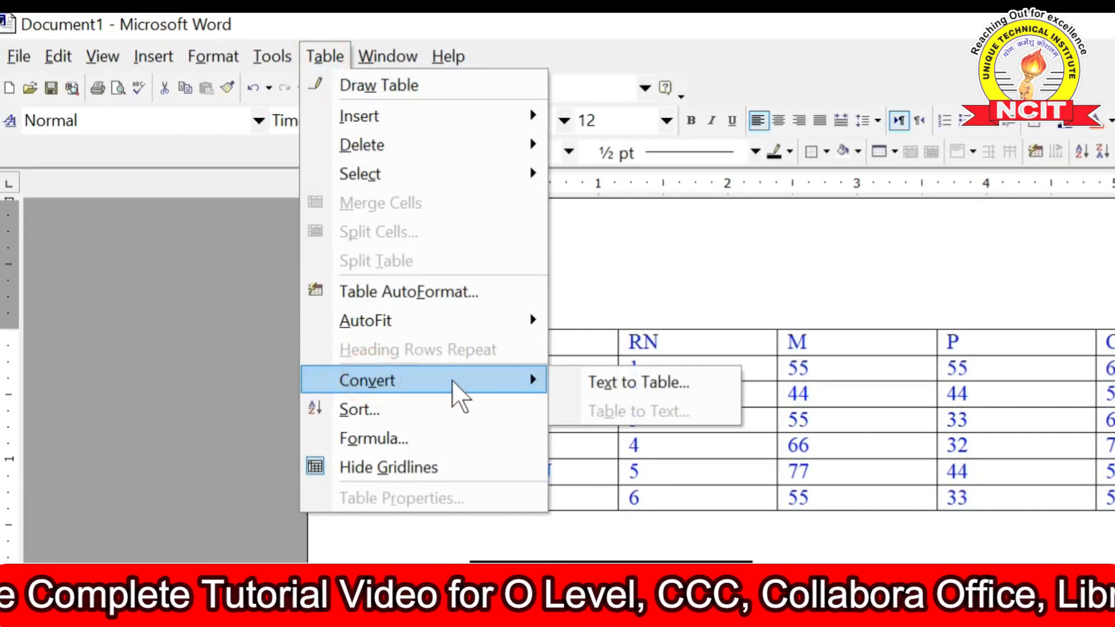
- Convert the selected text into a five-column table separated at tabs
{"action": "left_click", "coordinate": [650, 382]}
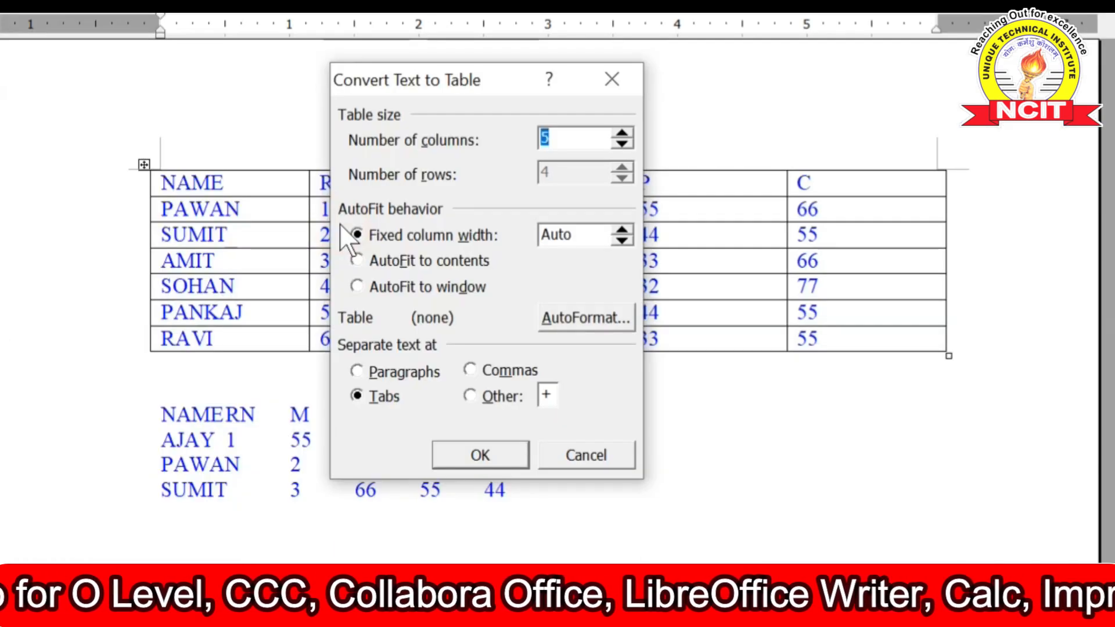
{"action": "left_click_drag", "start_coordinate": [388, 88], "coordinate": [323, 41]}
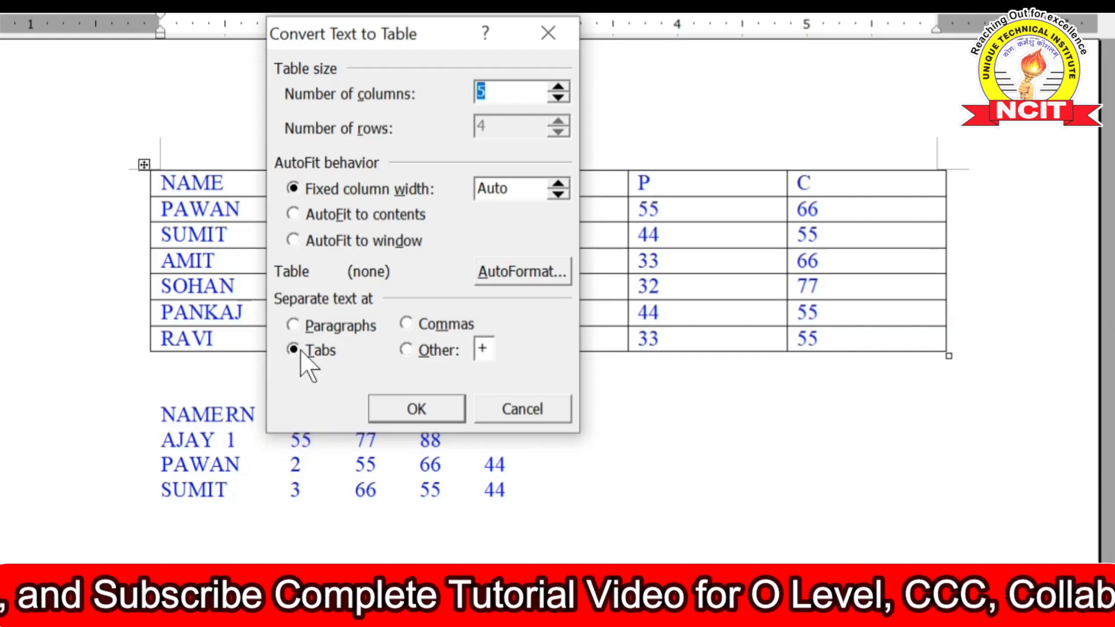
{"action": "left_click", "coordinate": [405, 409]}
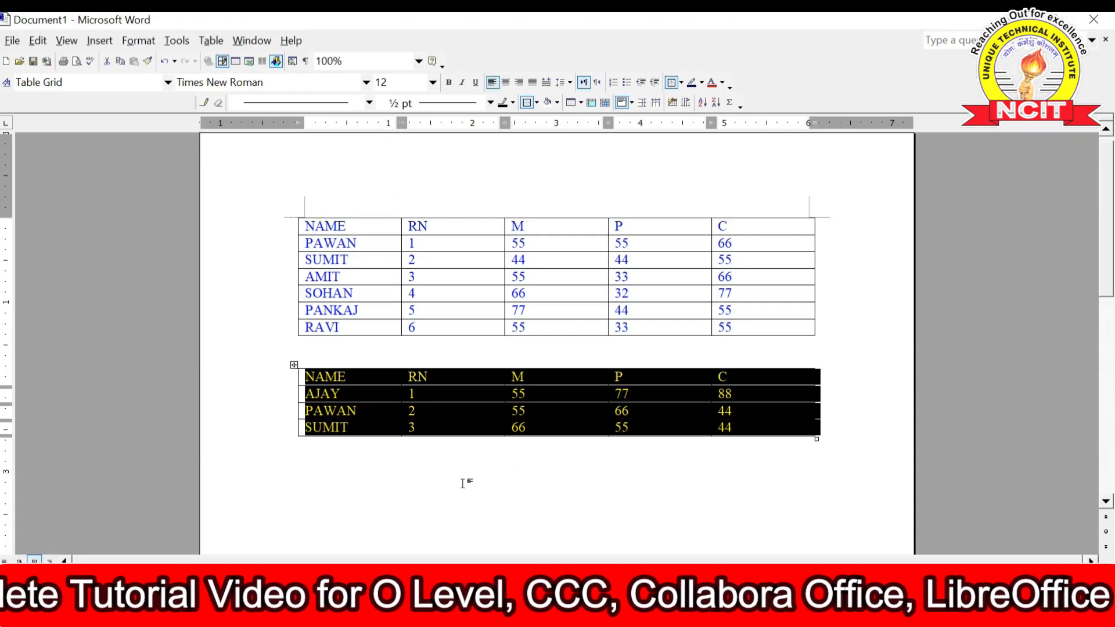
{"action": "left_click", "coordinate": [404, 580]}
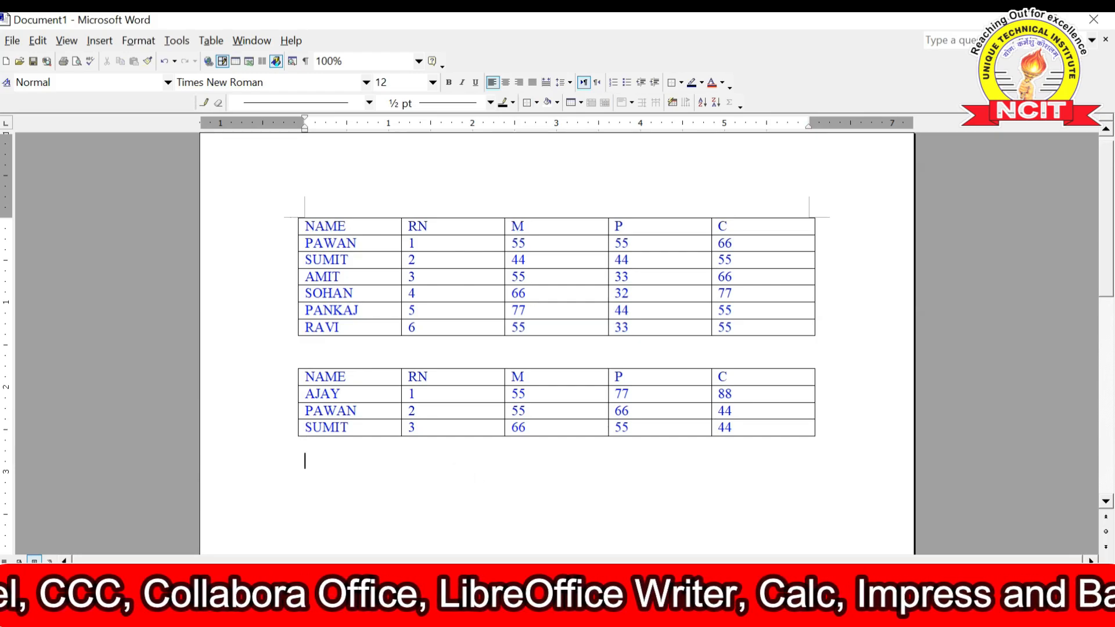
- Type NAME,RN,M,P,C then AJAY,1,33,44,55, PAWAN,2,55,66,77 and SUMIT,3,77,66,55 on separate lines
{"action": "type", "text": "NAME"}
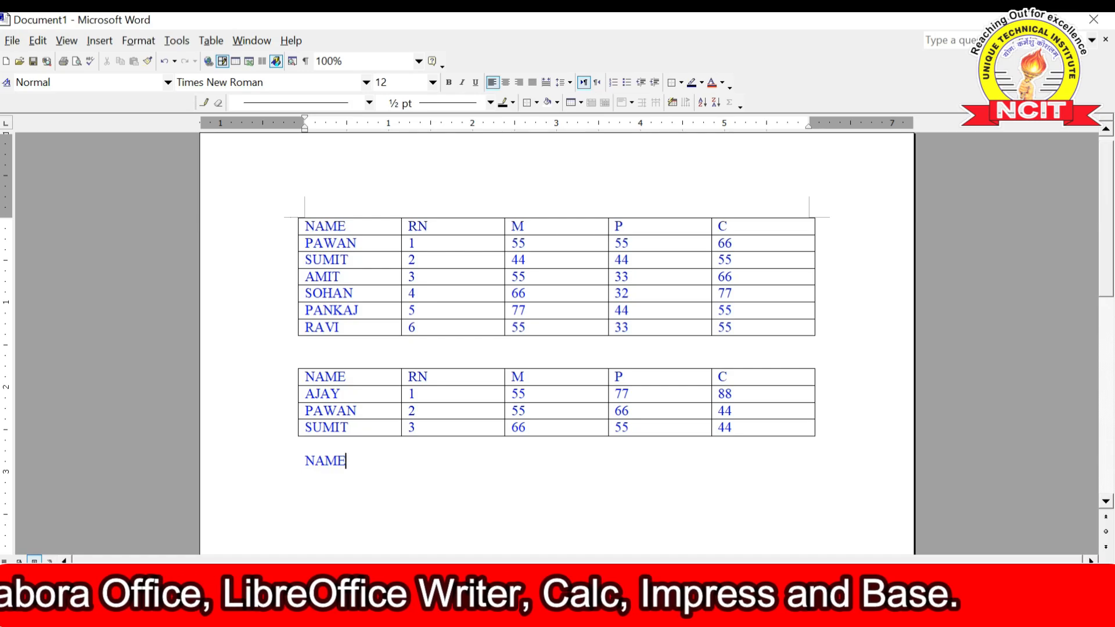
{"action": "type", "text": ",RN"}
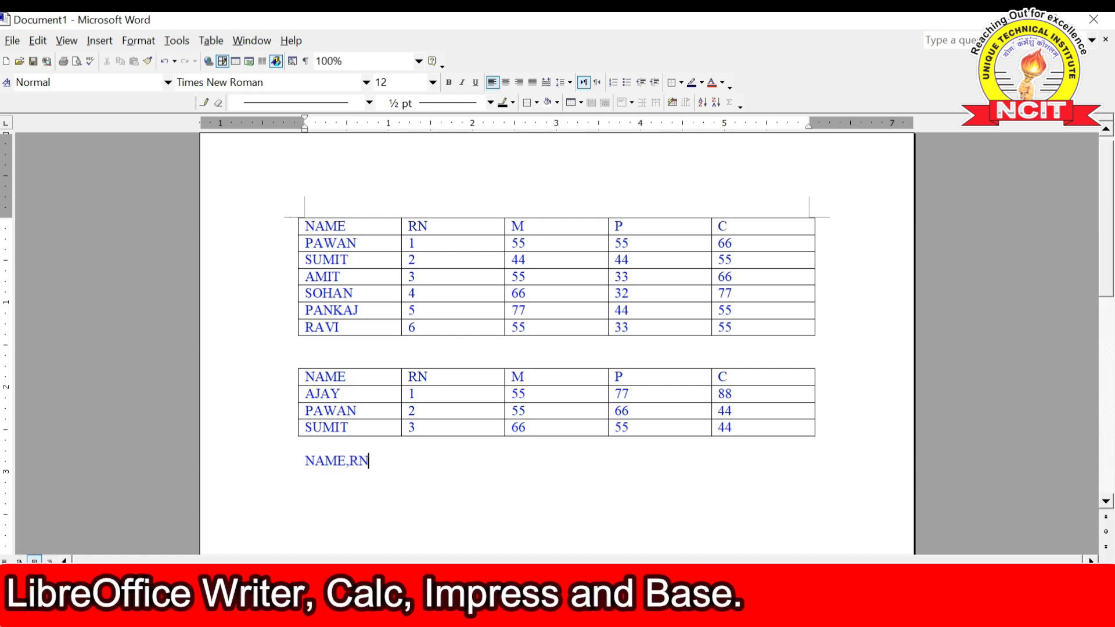
{"action": "type", "text": ",M"}
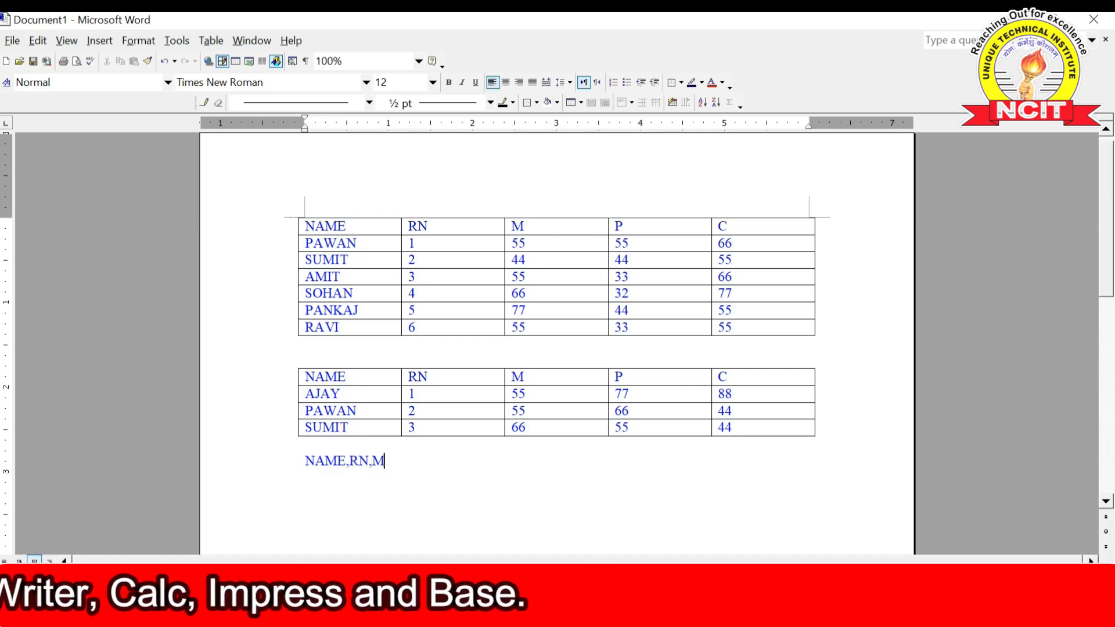
{"action": "type", "text": ",P"}
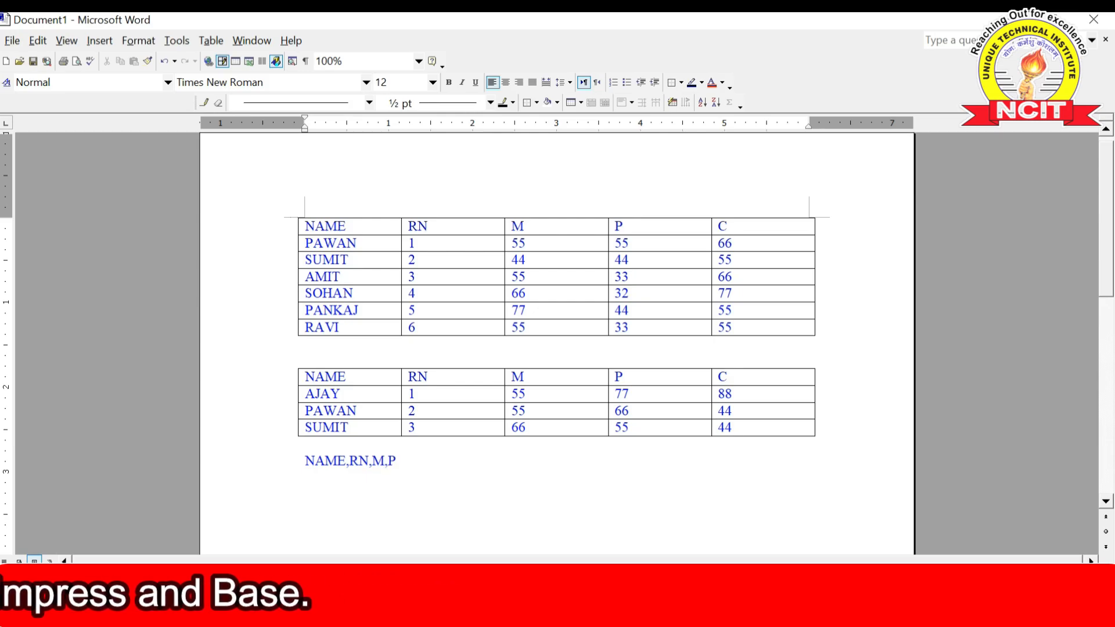
{"action": "type", "text": ",C"}
{"action": "key", "text": "Return"}
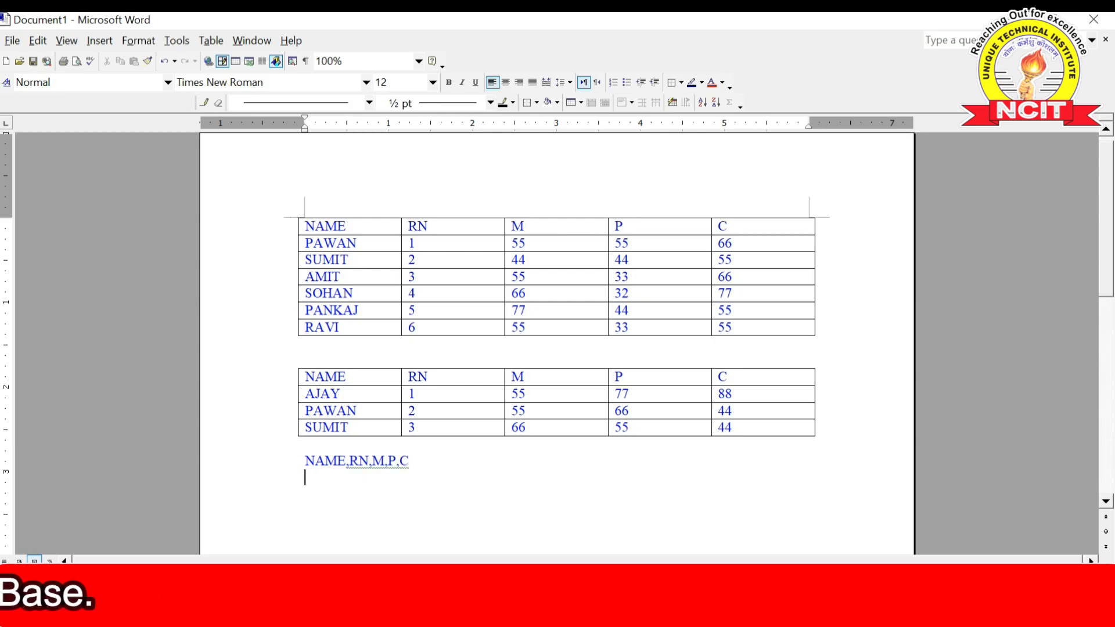
{"action": "type", "text": "AJAY"}
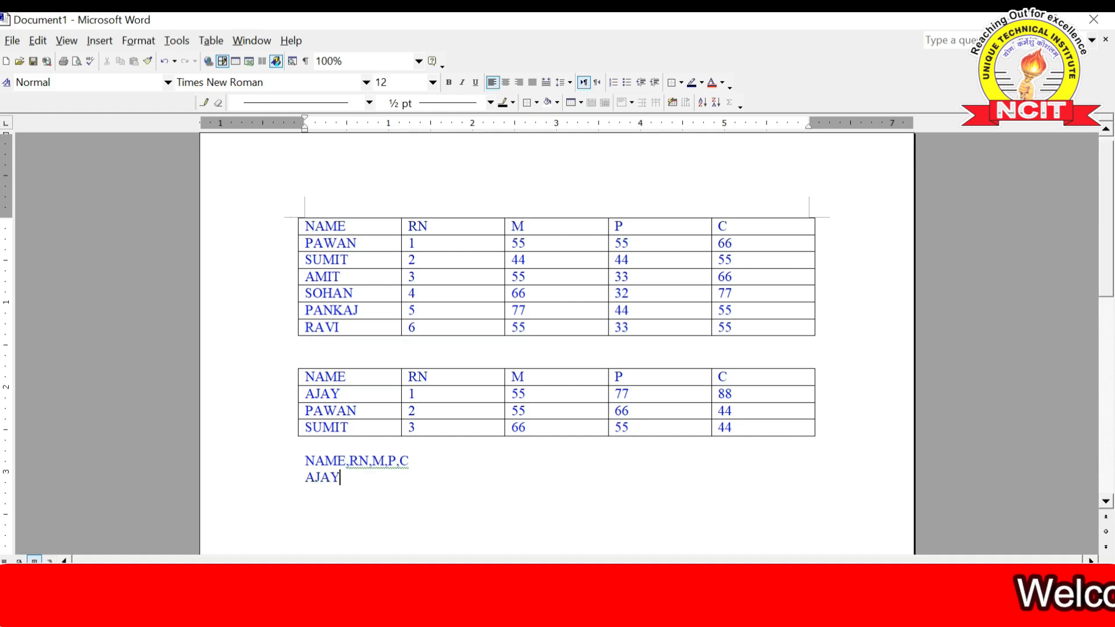
{"action": "type", "text": ",1"}
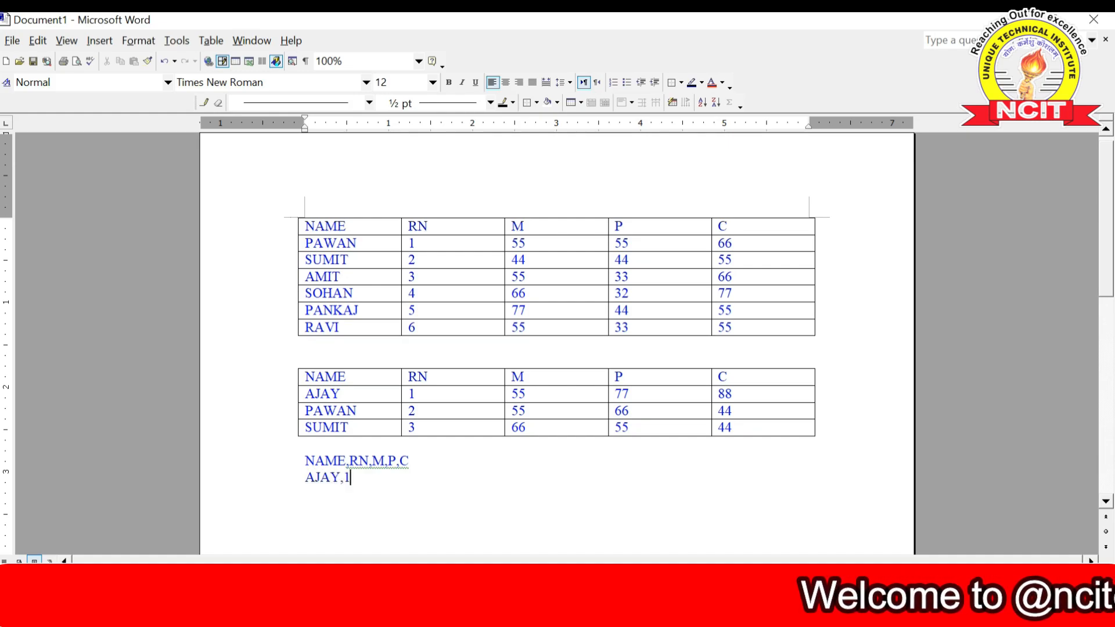
{"action": "type", "text": ",33,"}
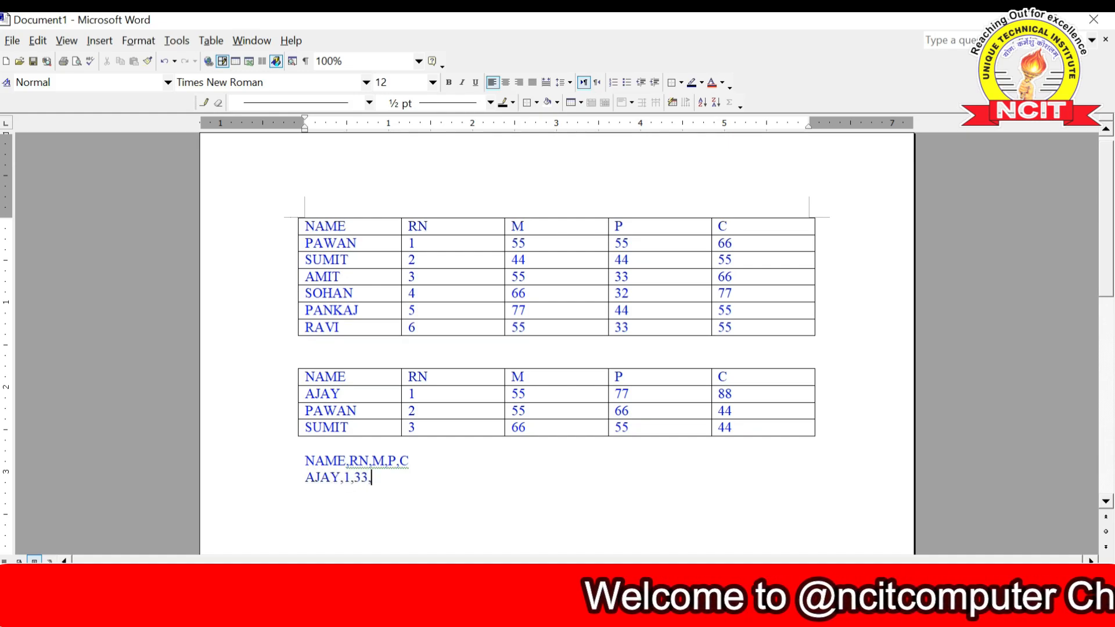
{"action": "type", "text": "44,55"}
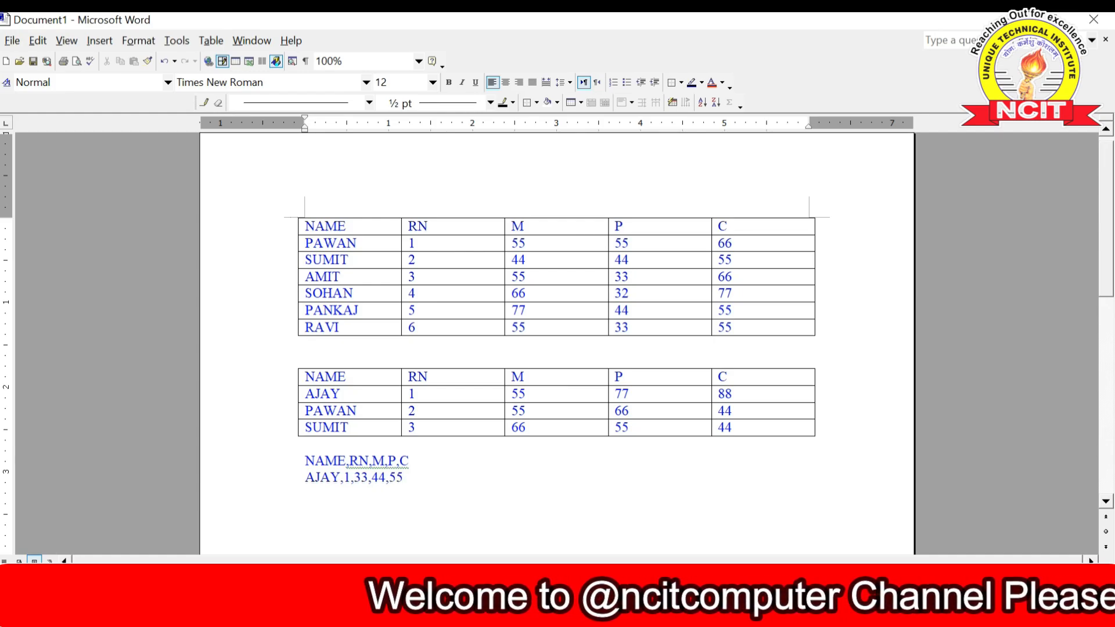
{"action": "key", "text": "Return"}
{"action": "type", "text": "PAWAN"}
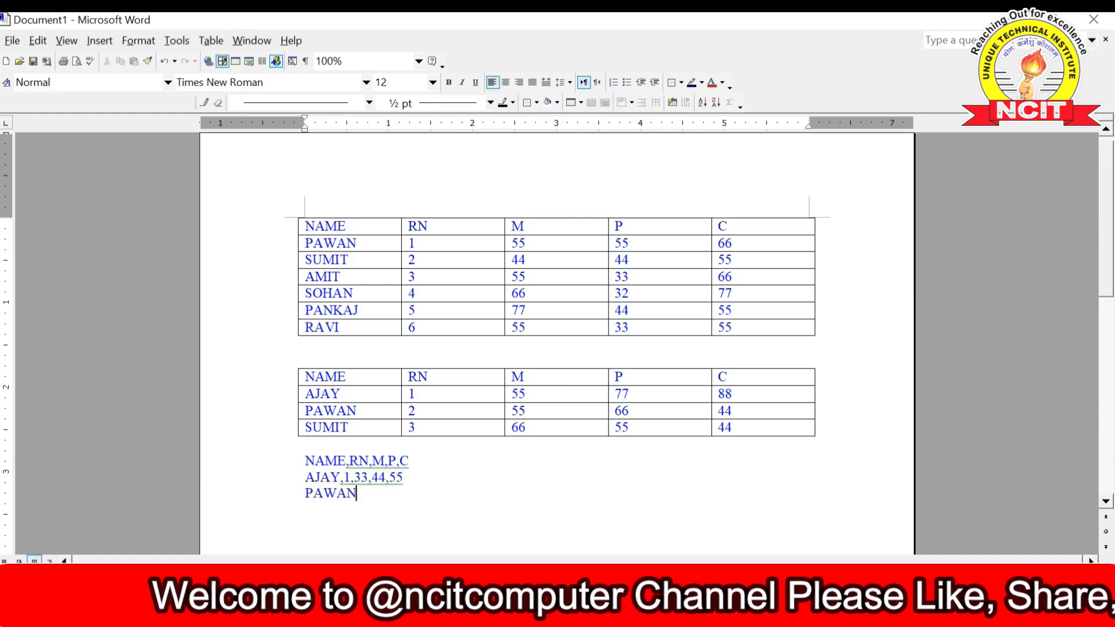
{"action": "type", "text": ",2,"}
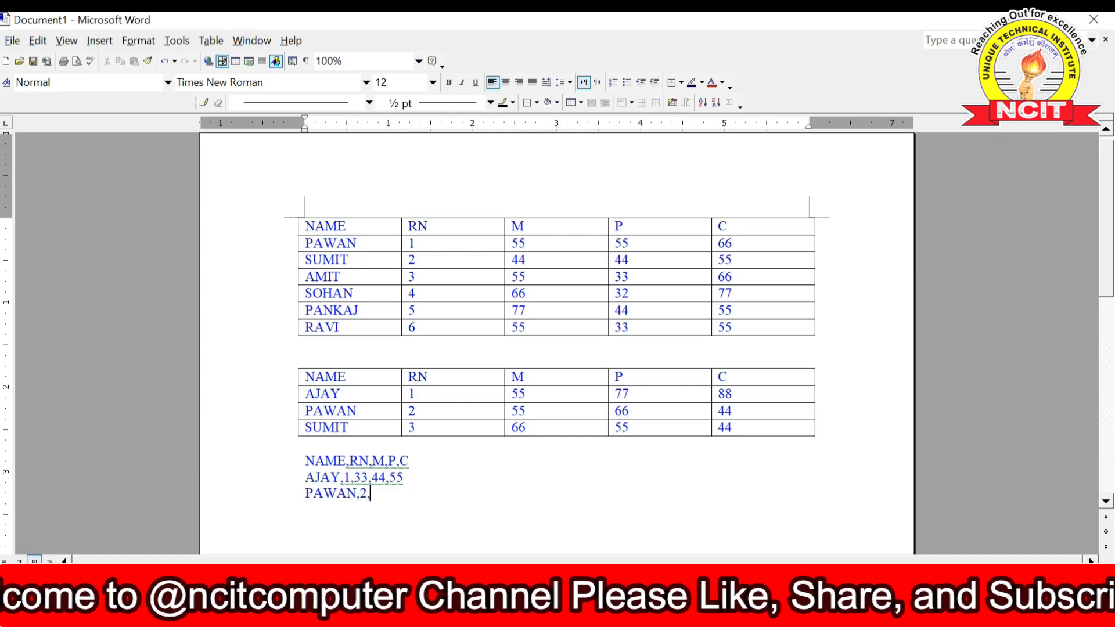
{"action": "type", "text": "55,66,77"}
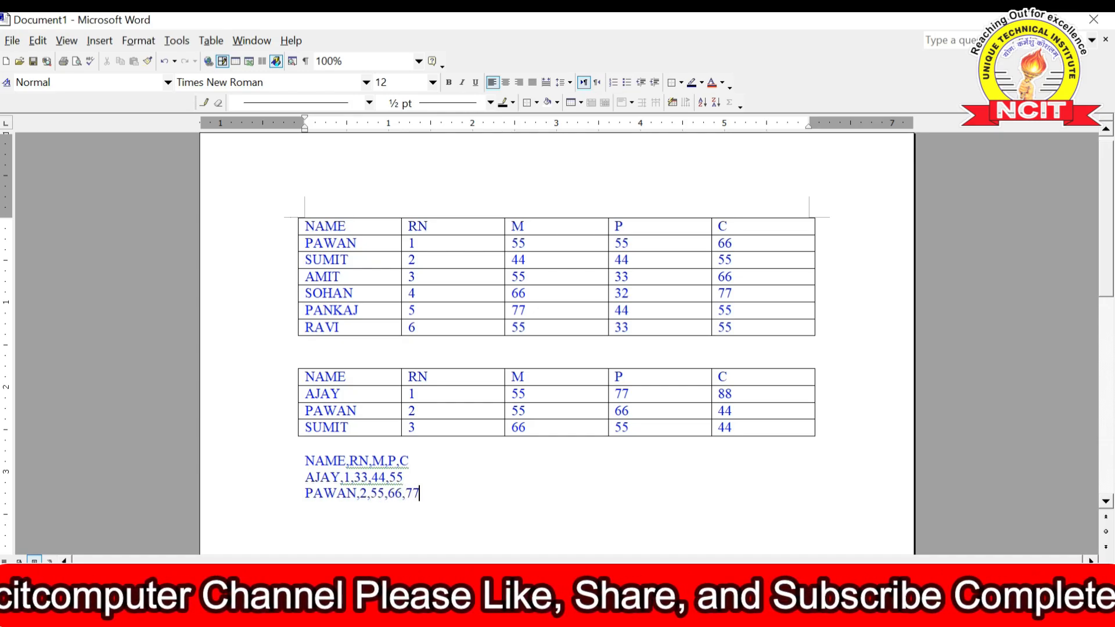
{"action": "key", "text": "Return"}
{"action": "type", "text": "S"}
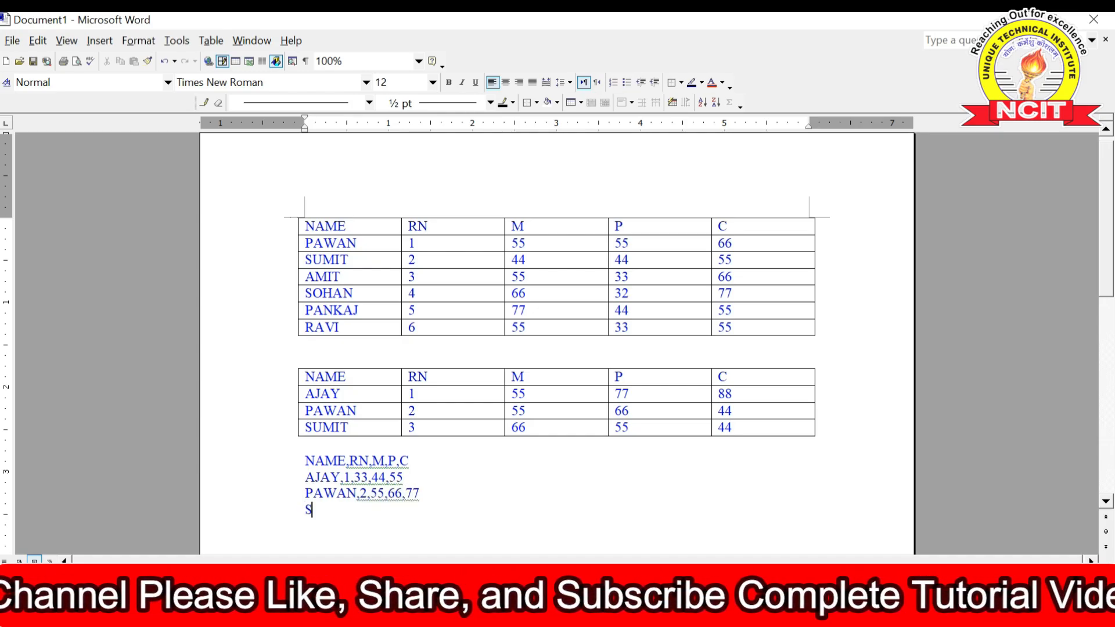
{"action": "type", "text": "UMIT,"}
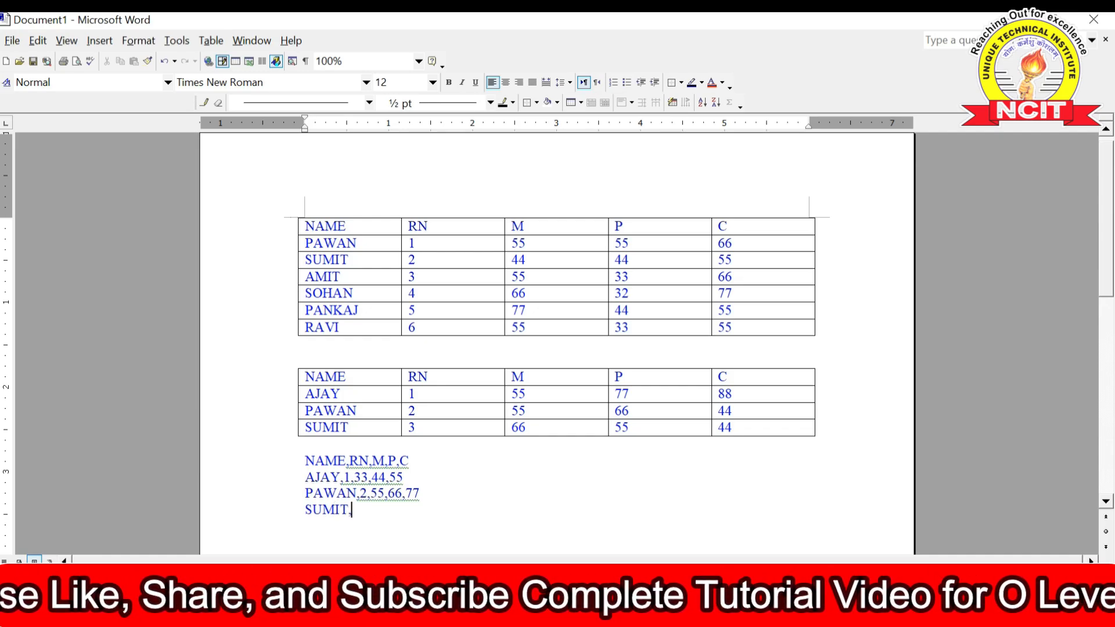
{"action": "type", "text": "3,7"}
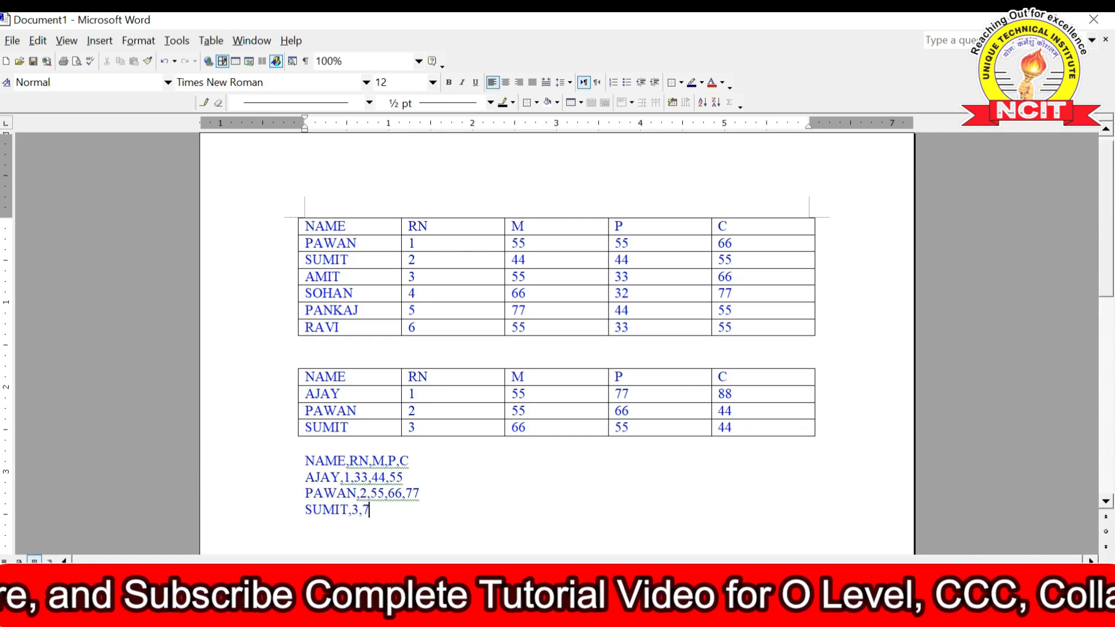
{"action": "type", "text": "7,66,55"}
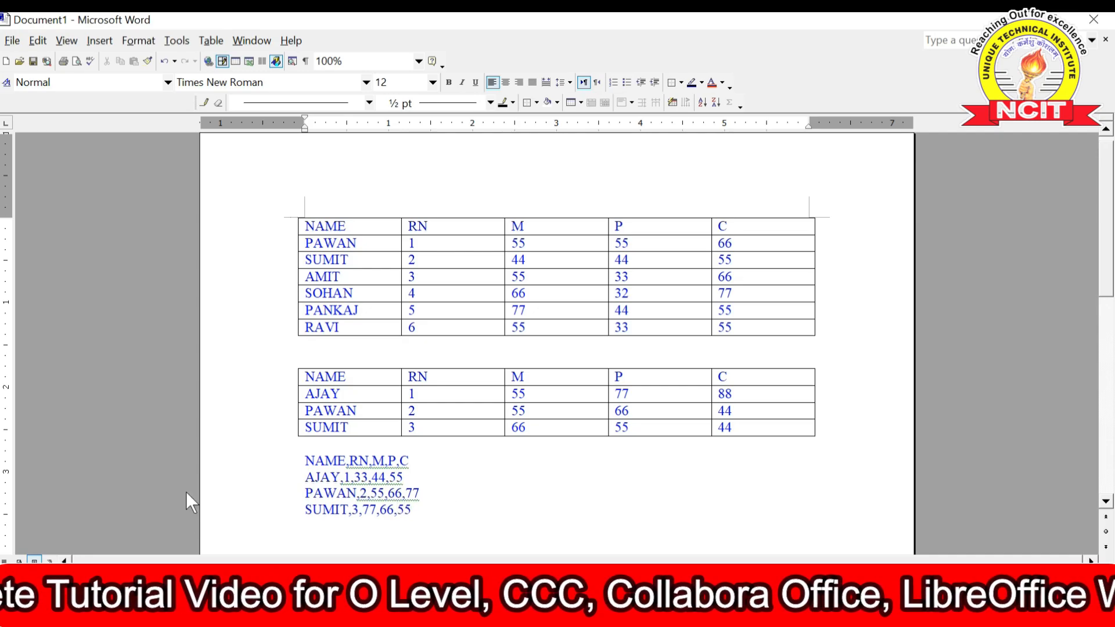
{"action": "scroll", "coordinate": [266, 428], "scroll_direction": "down", "scroll_amount": 3}
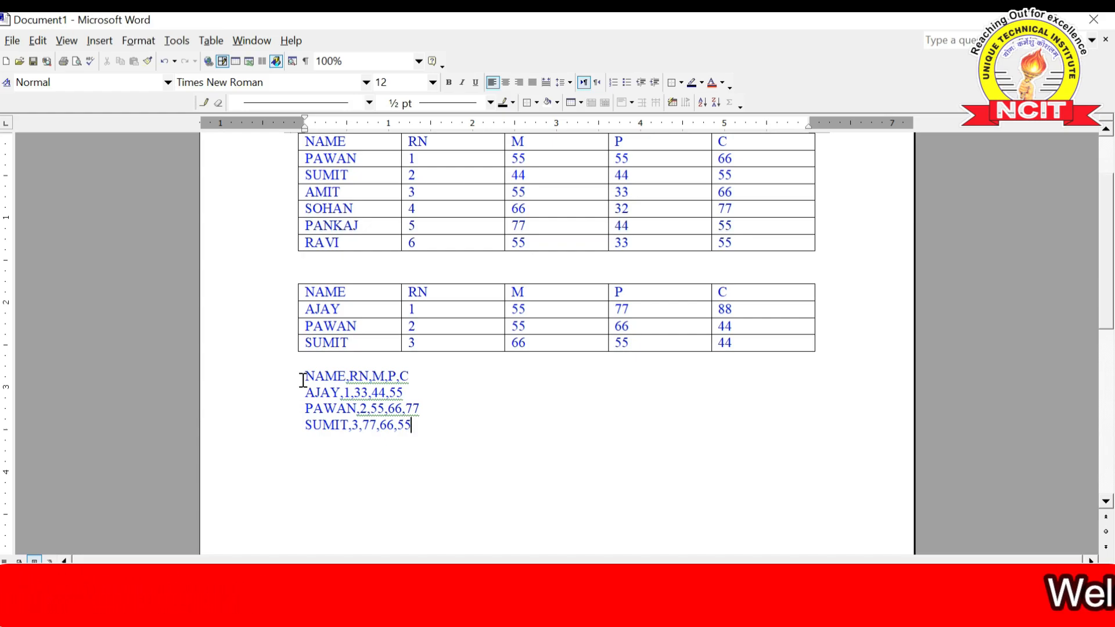
- Convert the four comma-separated lines into a five-column table using Commas as the separator
{"action": "left_click_drag", "start_coordinate": [303, 380], "coordinate": [414, 422]}
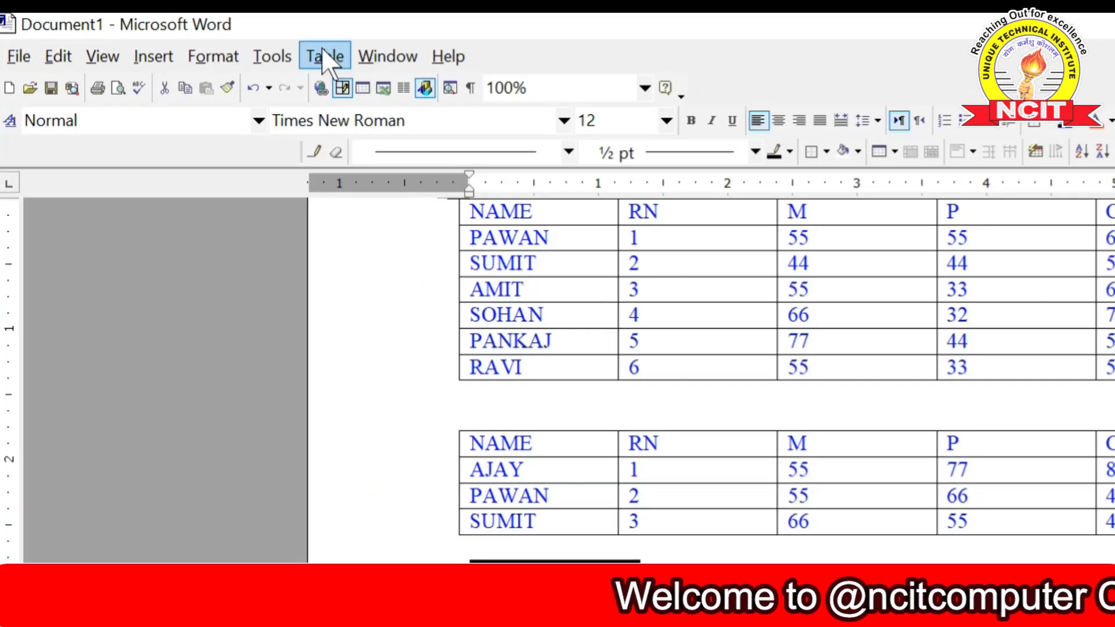
{"action": "left_click", "coordinate": [320, 49]}
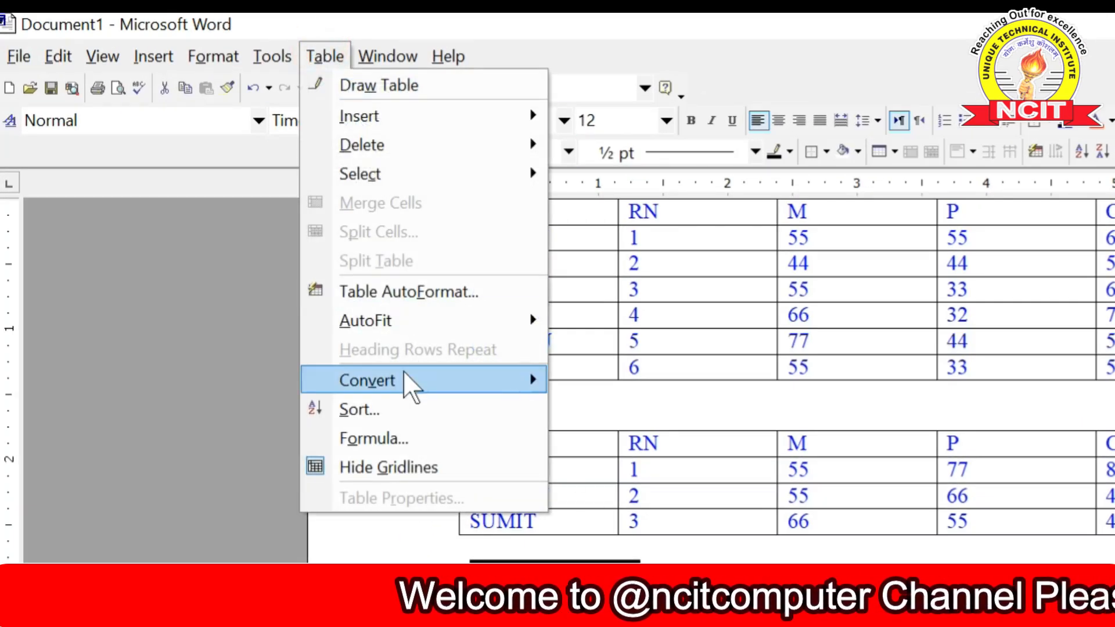
{"action": "mouse_move", "coordinate": [404, 378]}
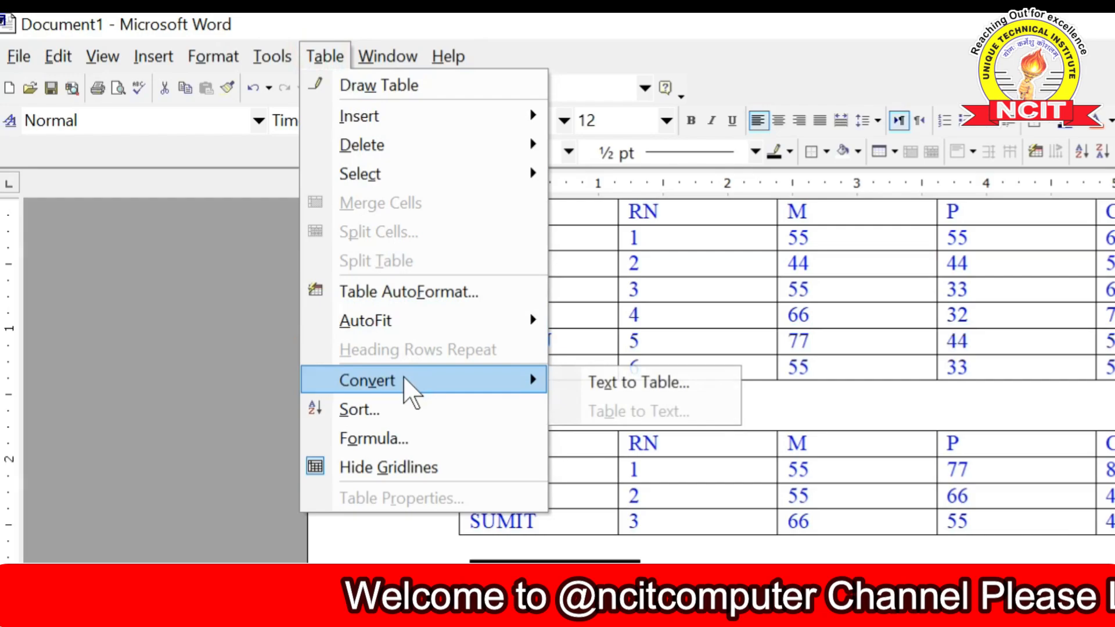
{"action": "left_click", "coordinate": [597, 378]}
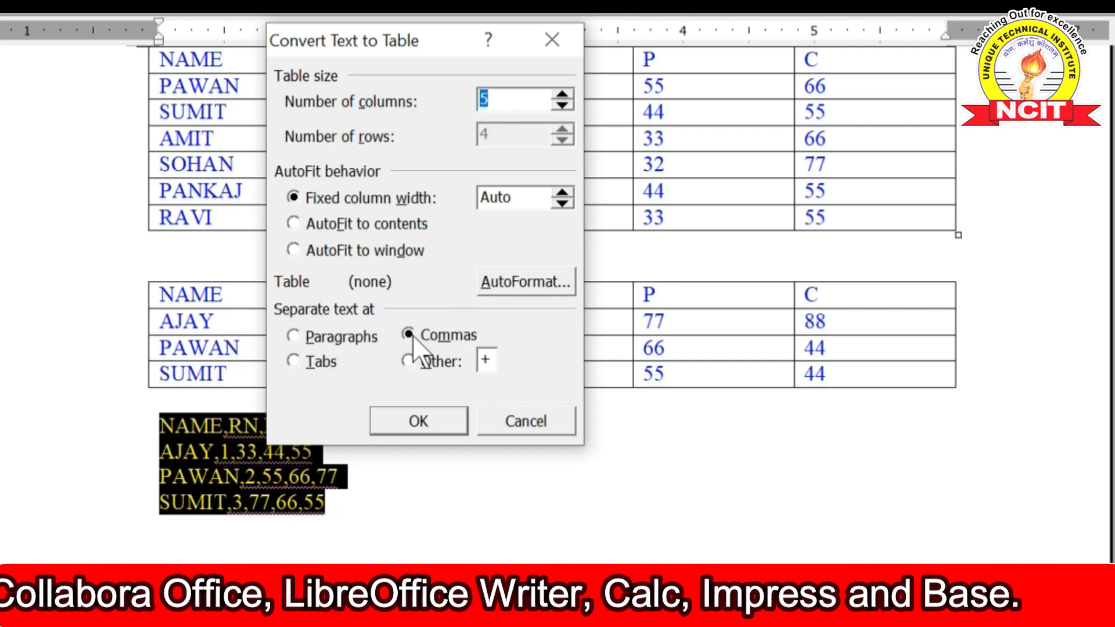
{"action": "left_click", "coordinate": [412, 424]}
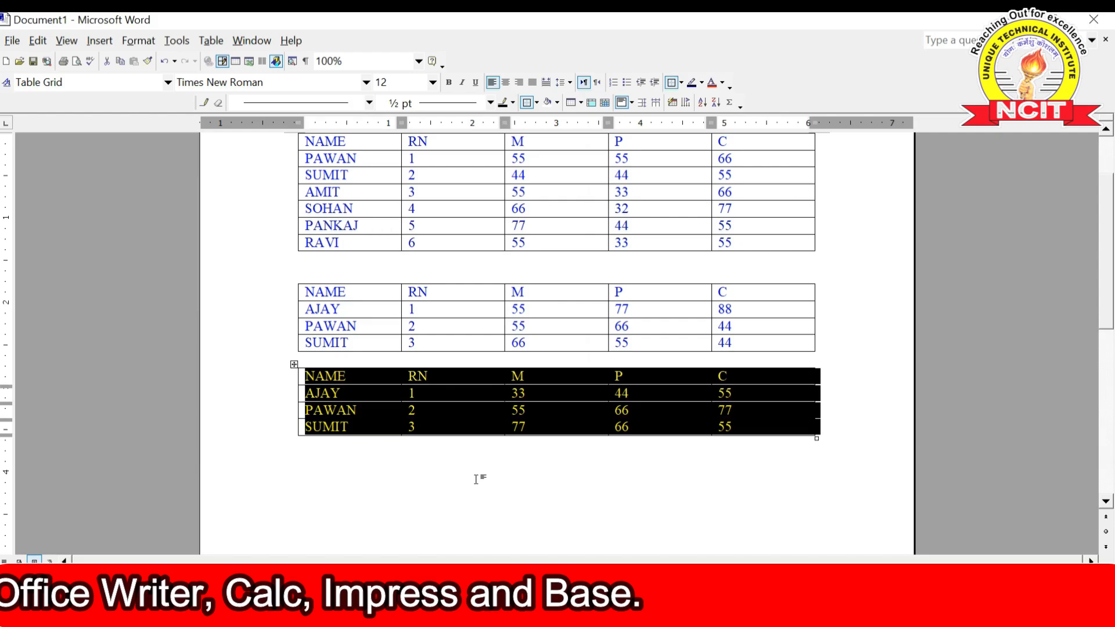
{"action": "left_click", "coordinate": [477, 480]}
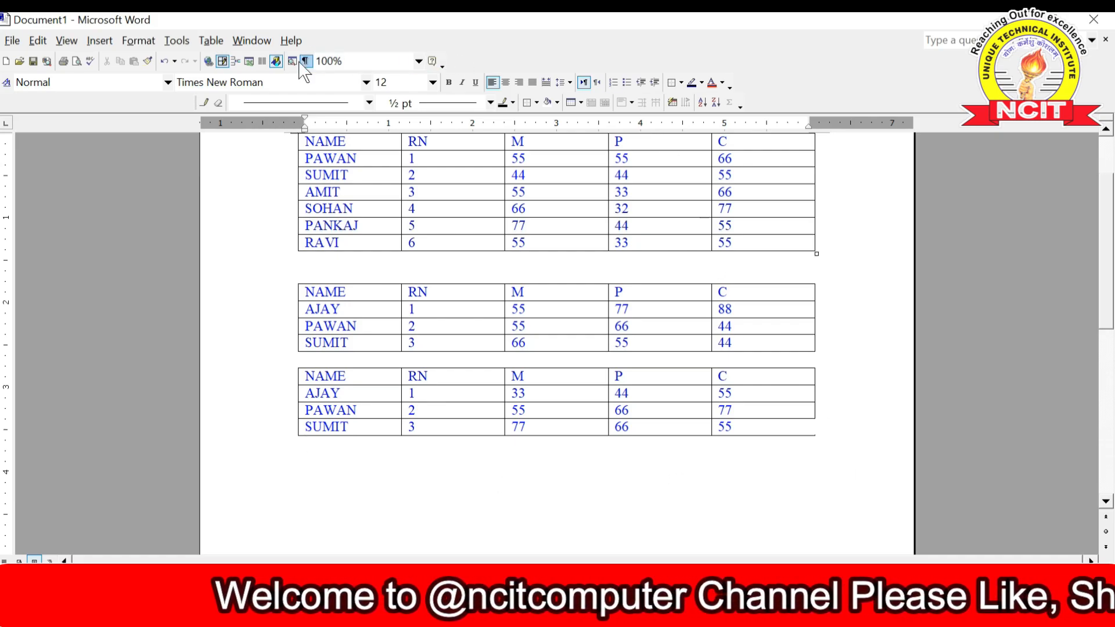
- Show the Table > Convert submenu once more
{"action": "left_click", "coordinate": [211, 40]}
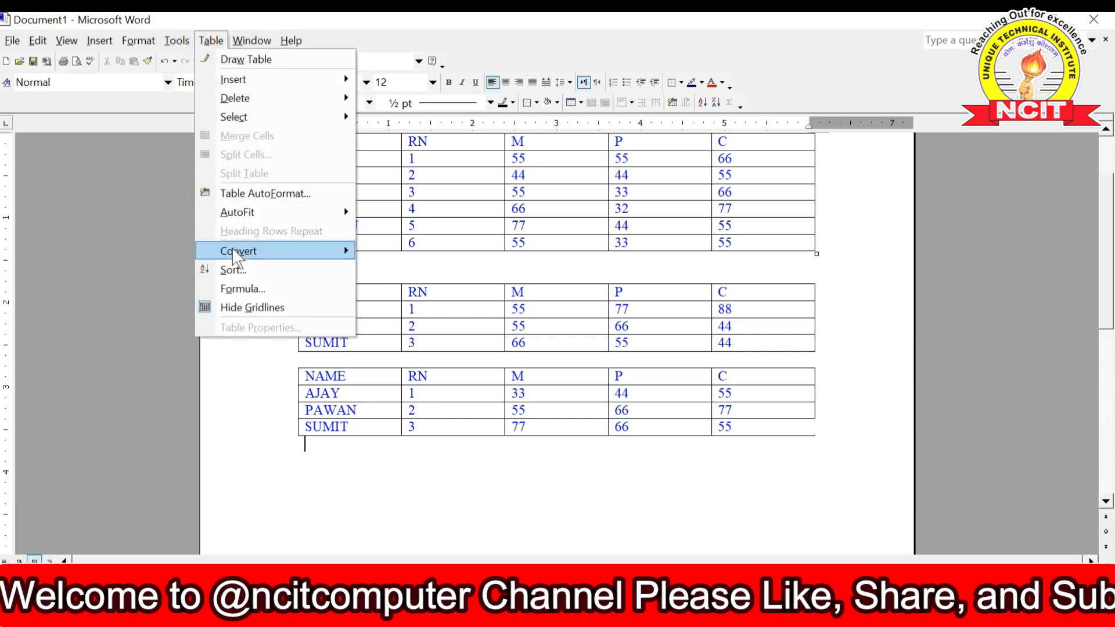
{"action": "mouse_move", "coordinate": [235, 254]}
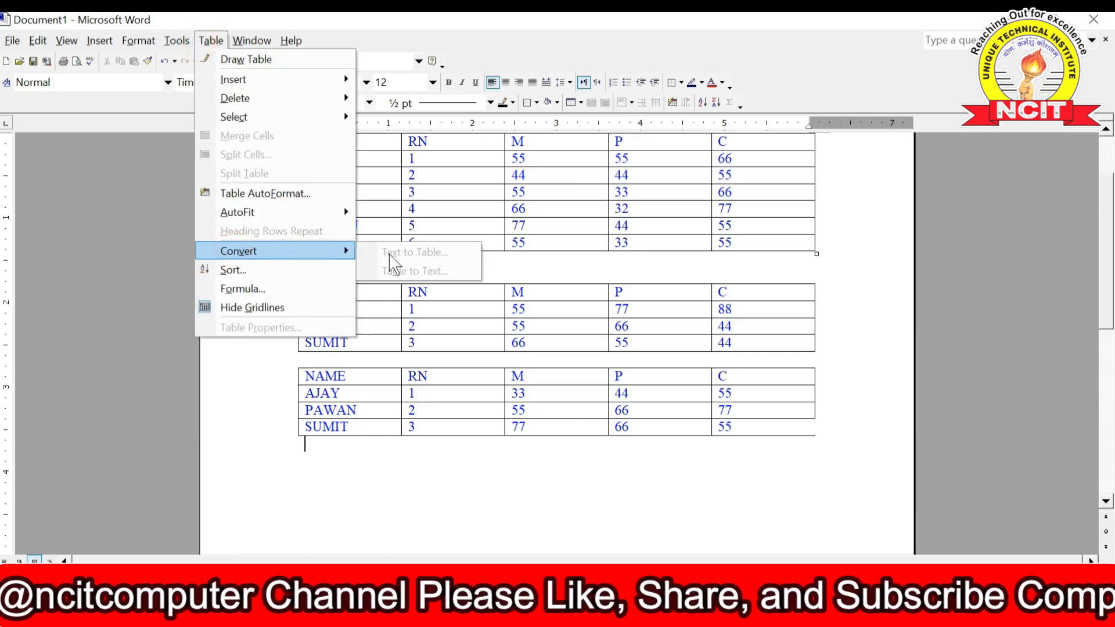